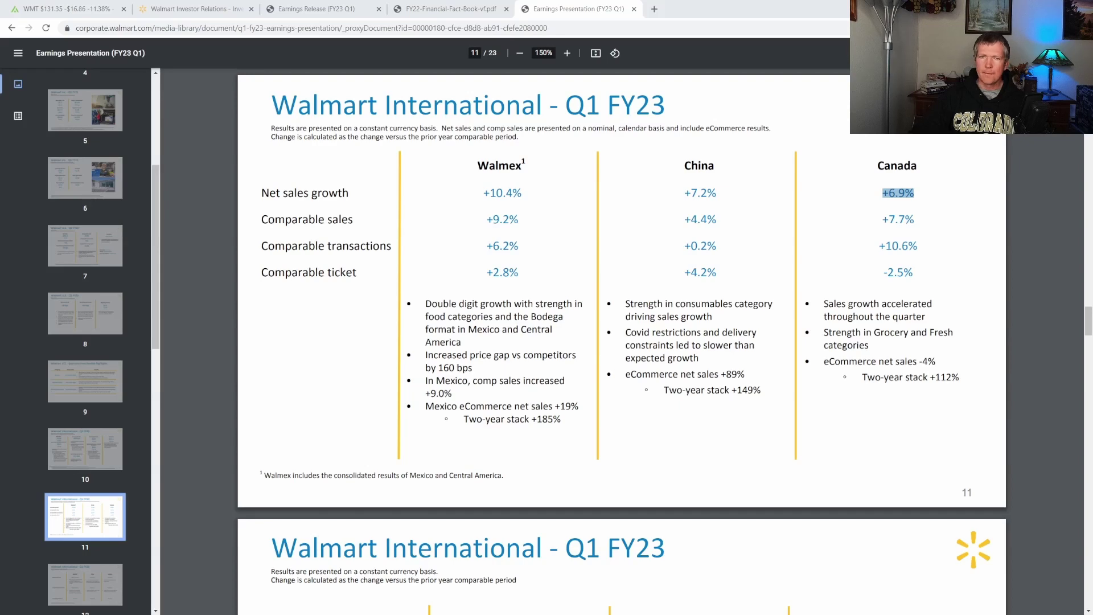
Switch to the J-Money's Key Metrics_WMT workbook in Excel and review the Business sheet's key figures from enterprise value through P/E
key("alt+Tab")
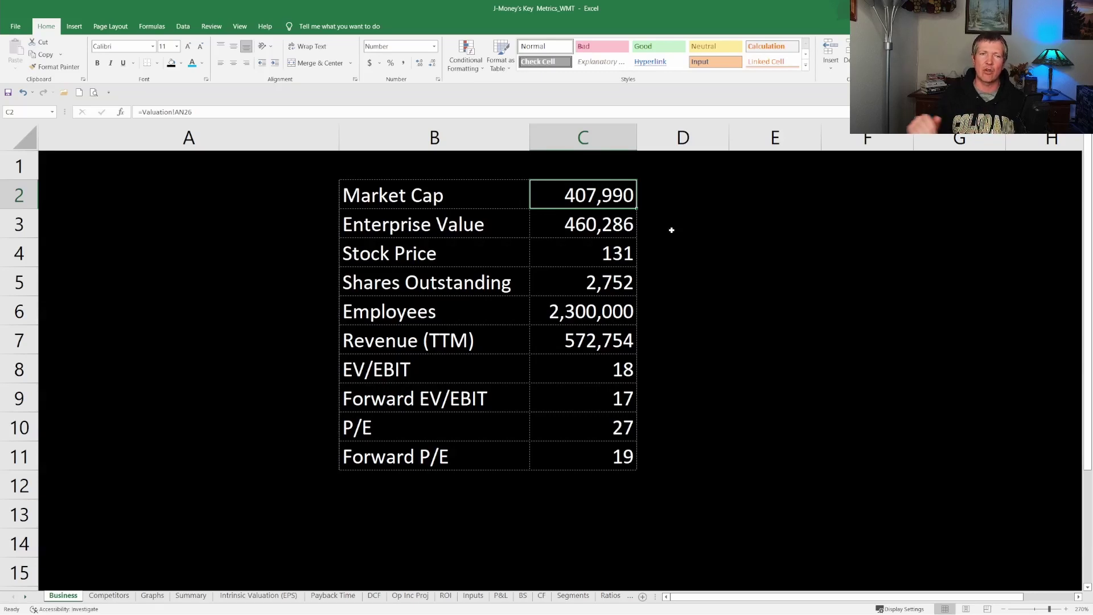
left_click(615, 218)
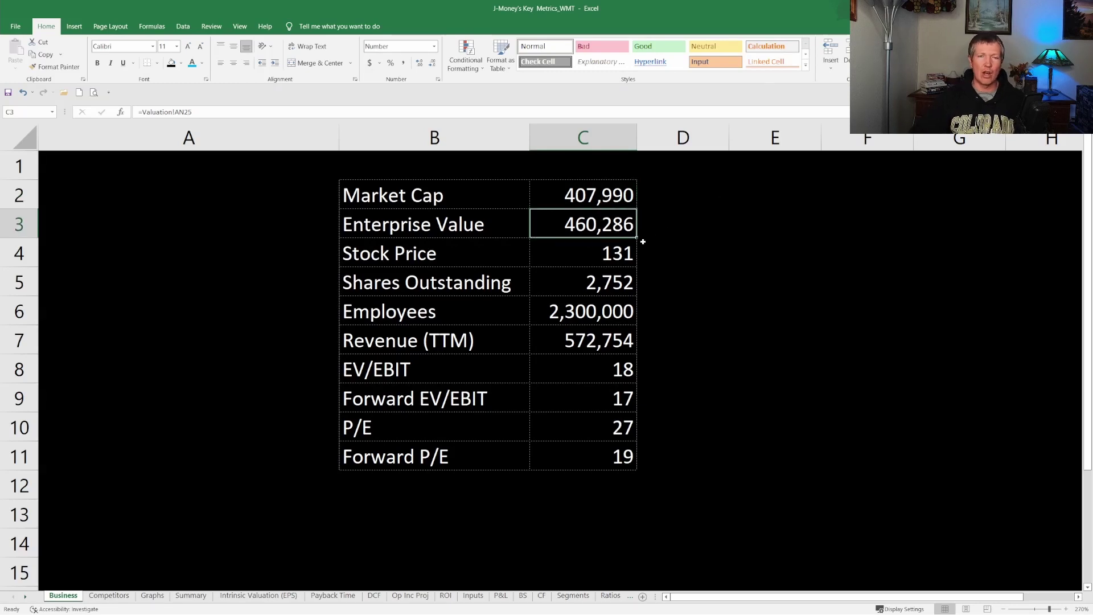
left_click(619, 247)
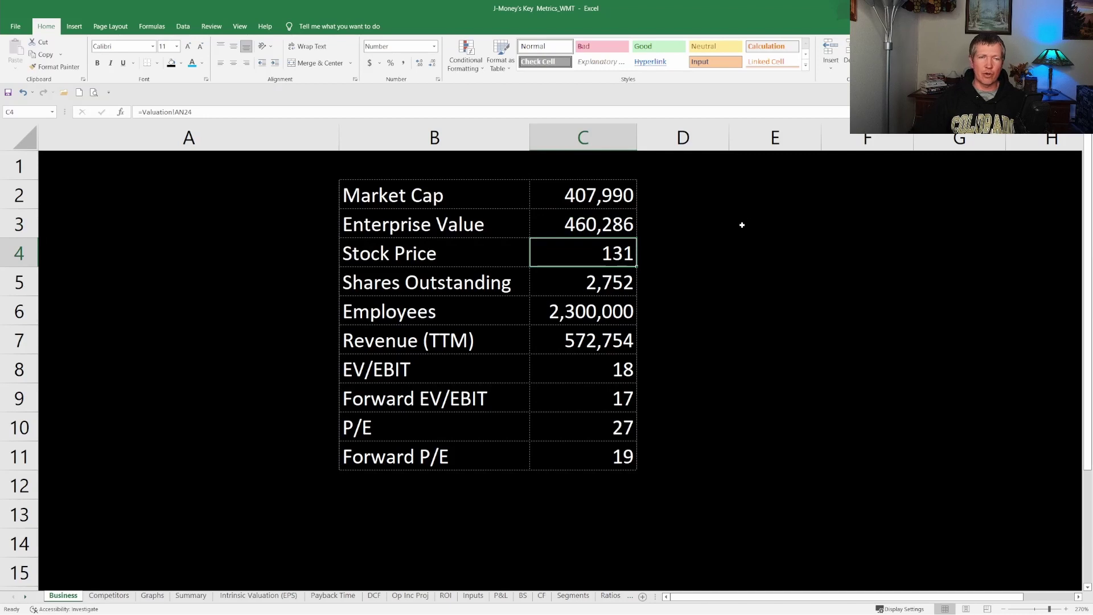
left_click(626, 290)
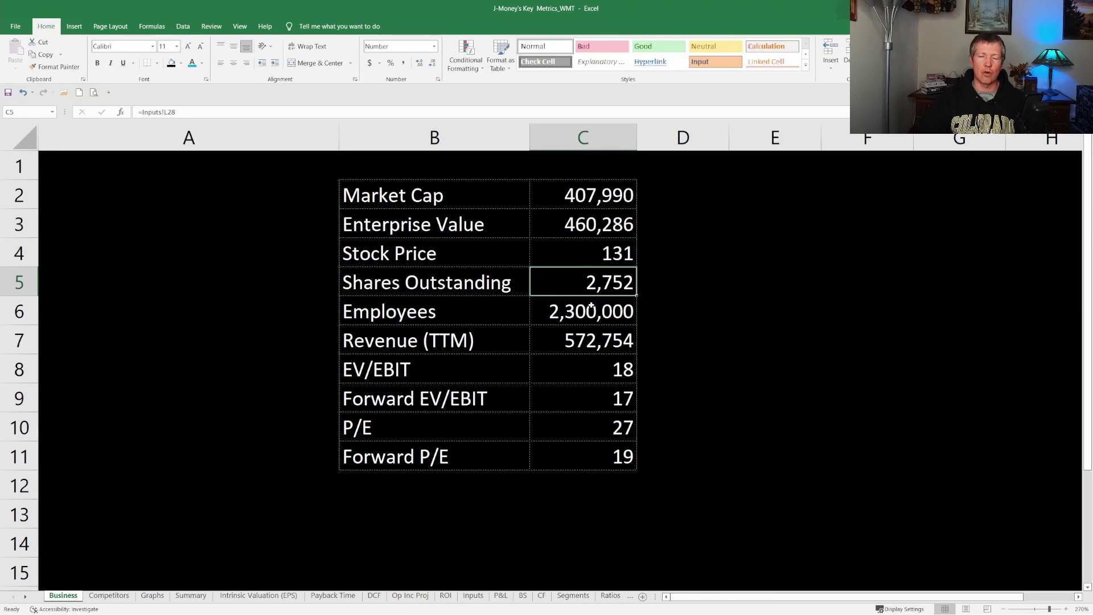
left_click(592, 311)
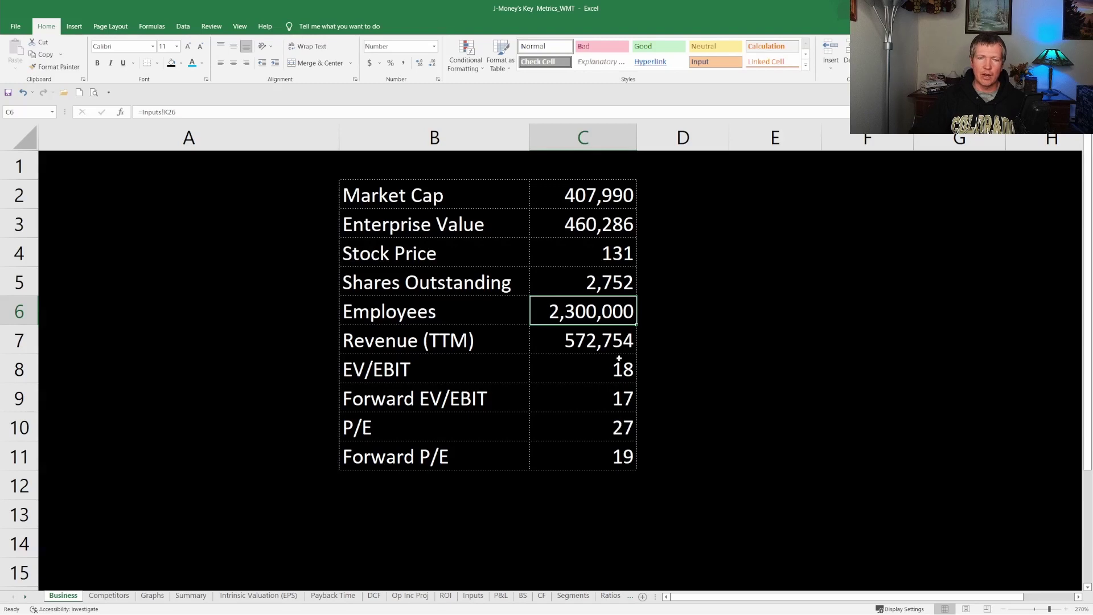
left_click(588, 425)
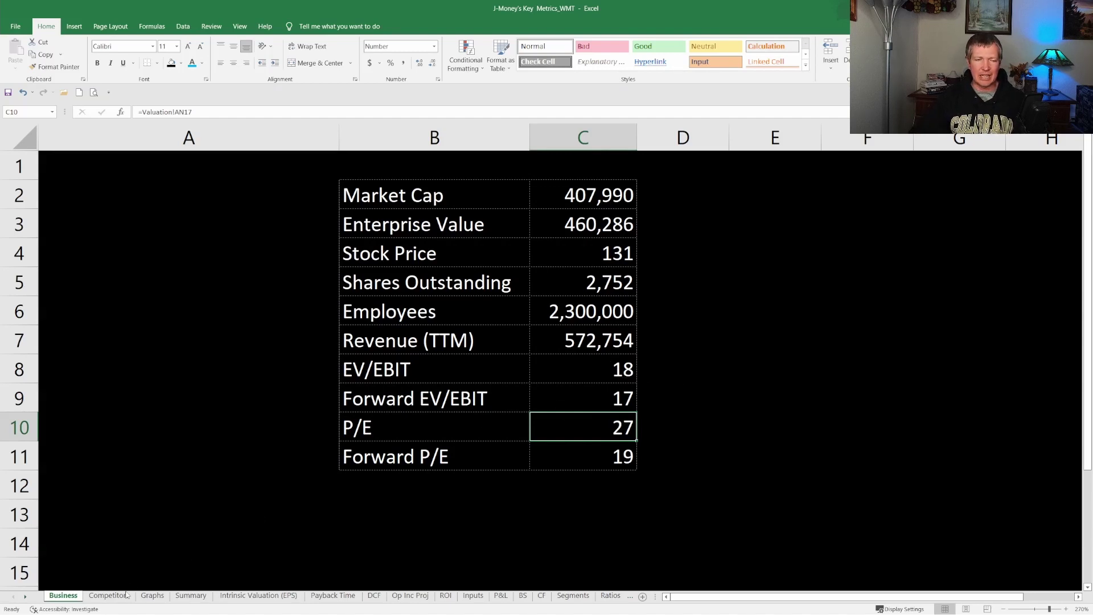
Open the Competitors sheet and compare the operating profit margins of WMT, COST, TGT and AMZN
left_click(108, 596)
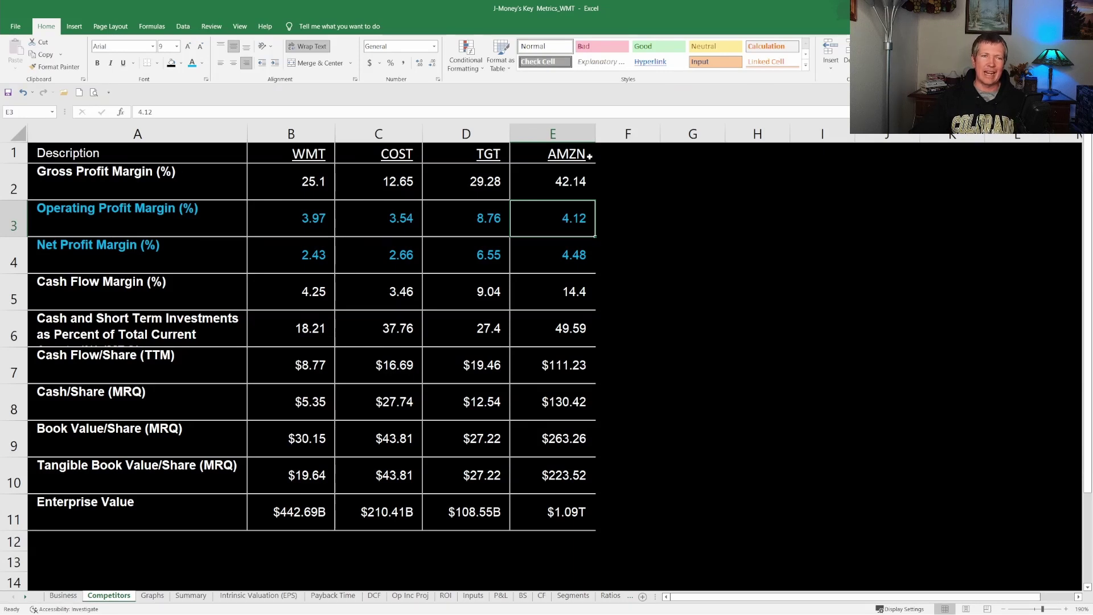
left_click_drag(172, 213, 543, 230)
left_click(642, 246)
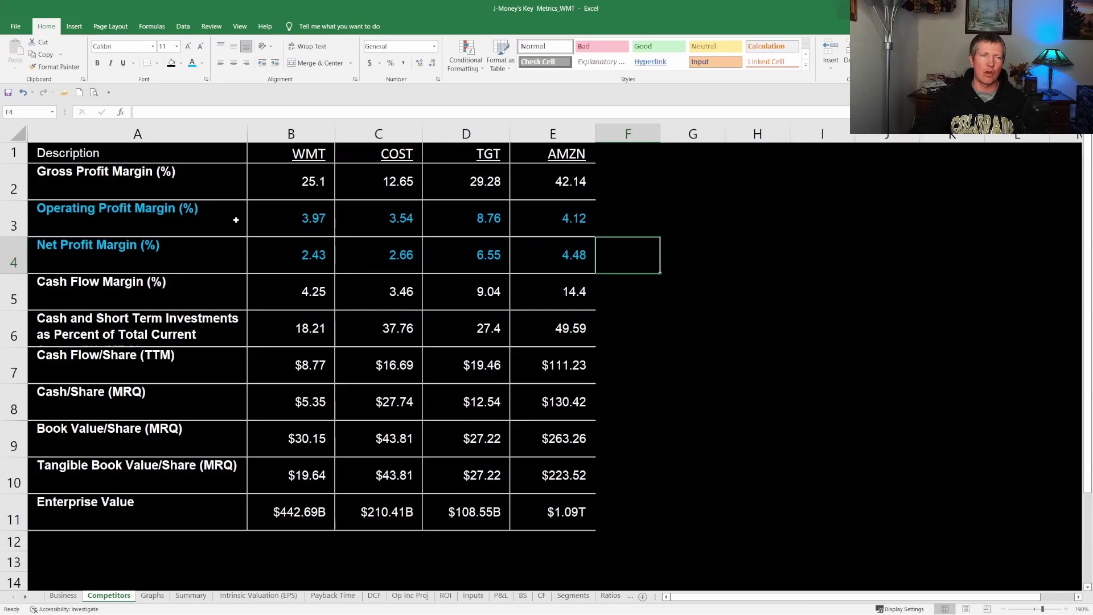
left_click(311, 218)
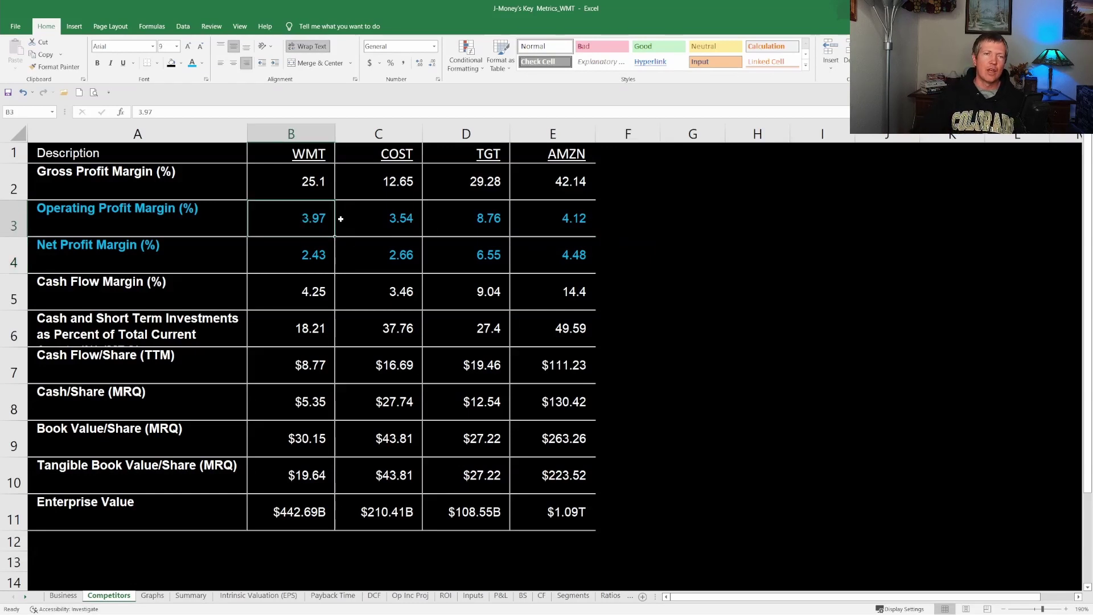
left_click(373, 215)
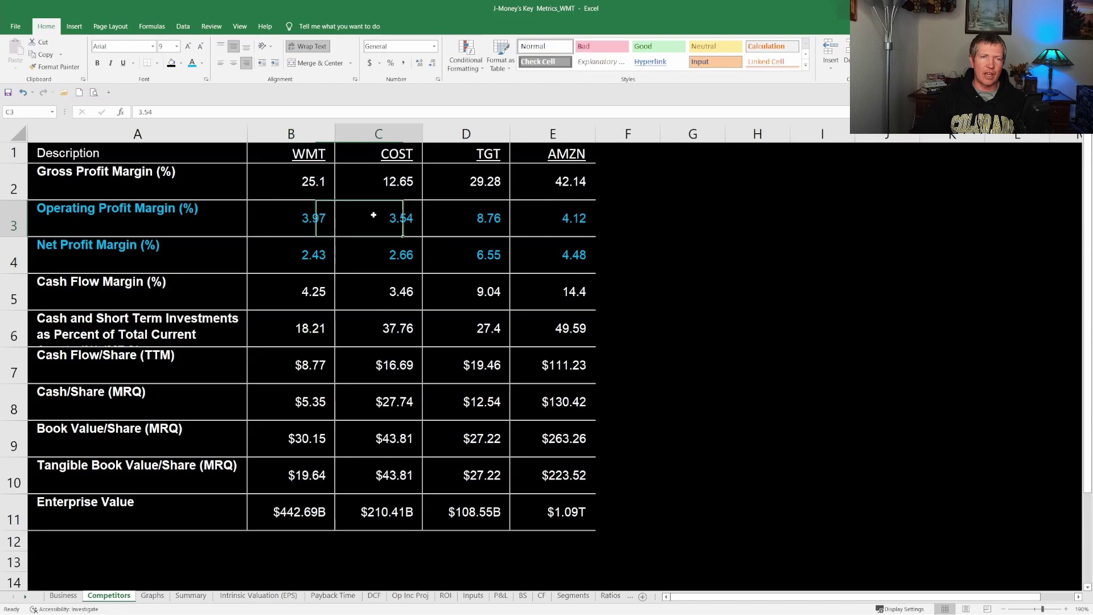
left_click(466, 219)
left_click(558, 218)
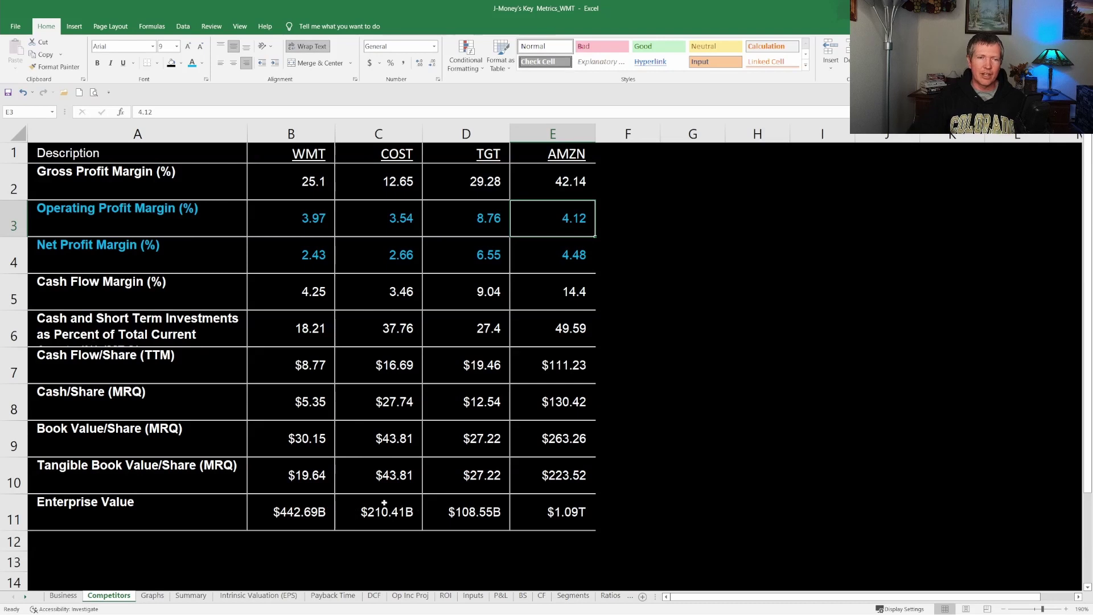
Compare the enterprise values of COST, TGT and AMZN on the Competitors sheet
left_click(392, 504)
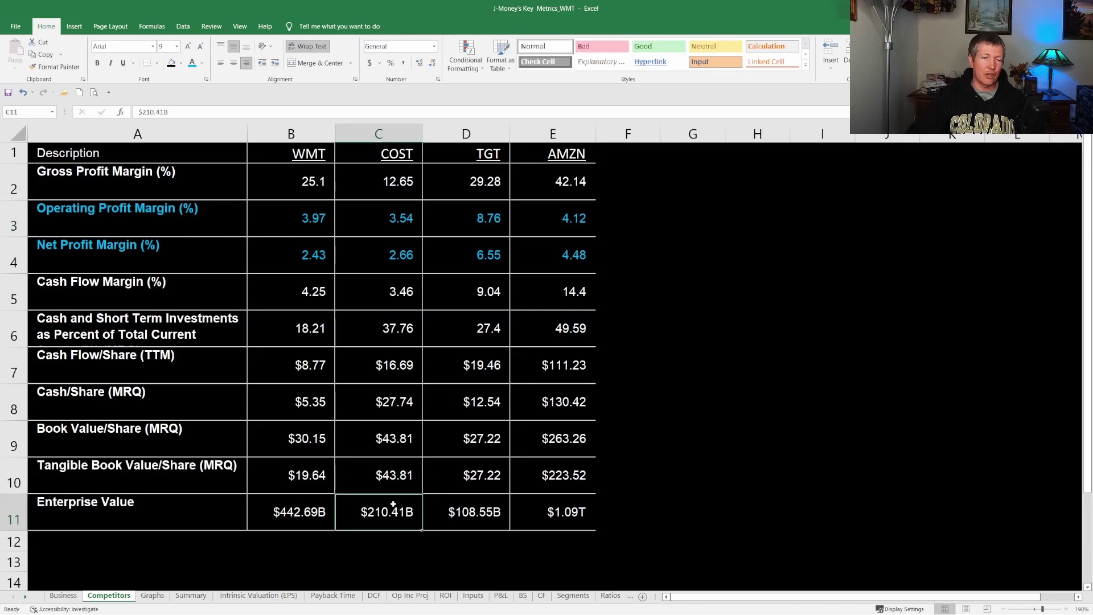
left_click(476, 511)
left_click(580, 512)
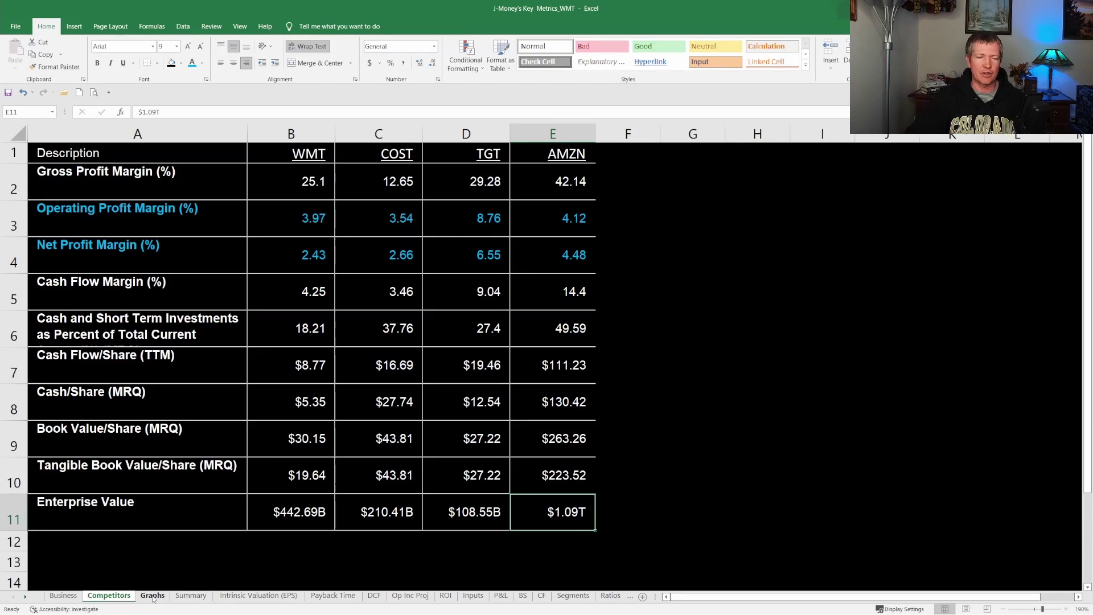
Open the Graphs sheet and examine the per-share charts for sales, earnings, operating income and free cash flow
left_click(152, 596)
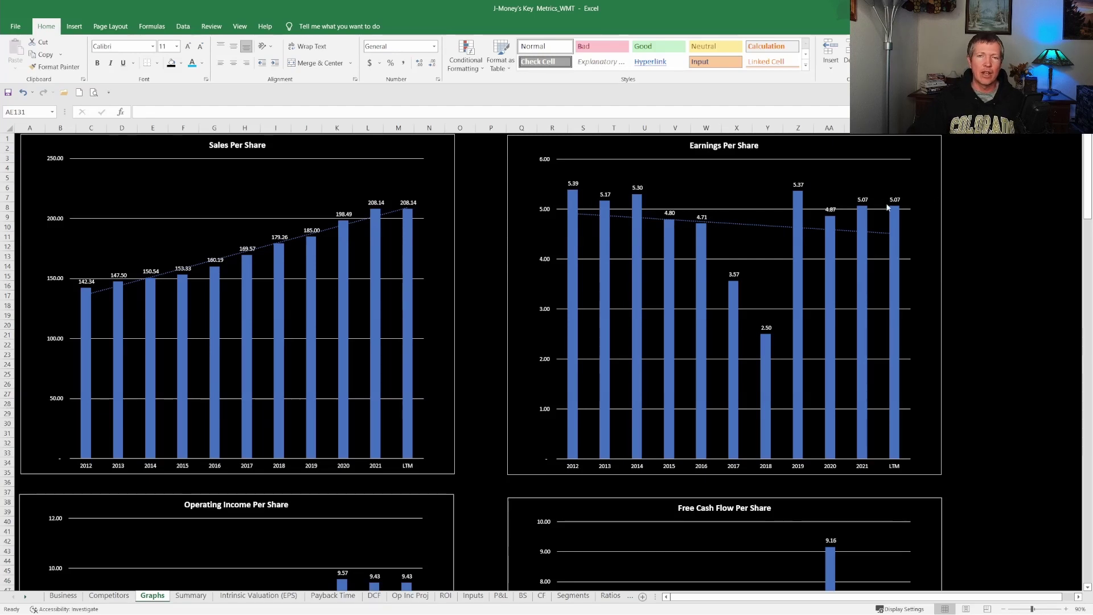
scroll(956, 198, "down", 1)
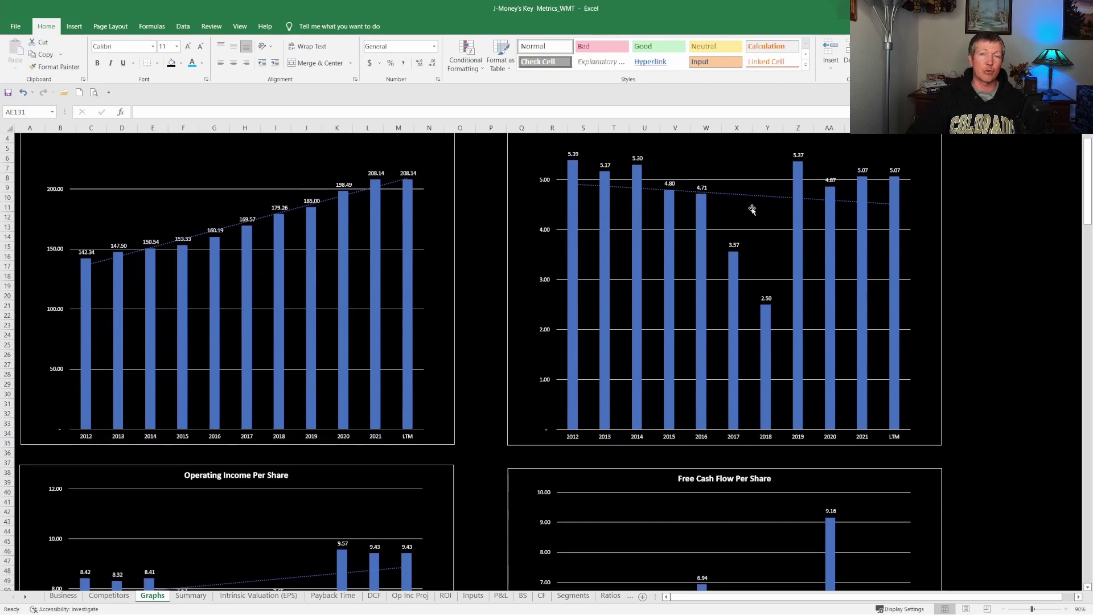
scroll(751, 210, "up", 1)
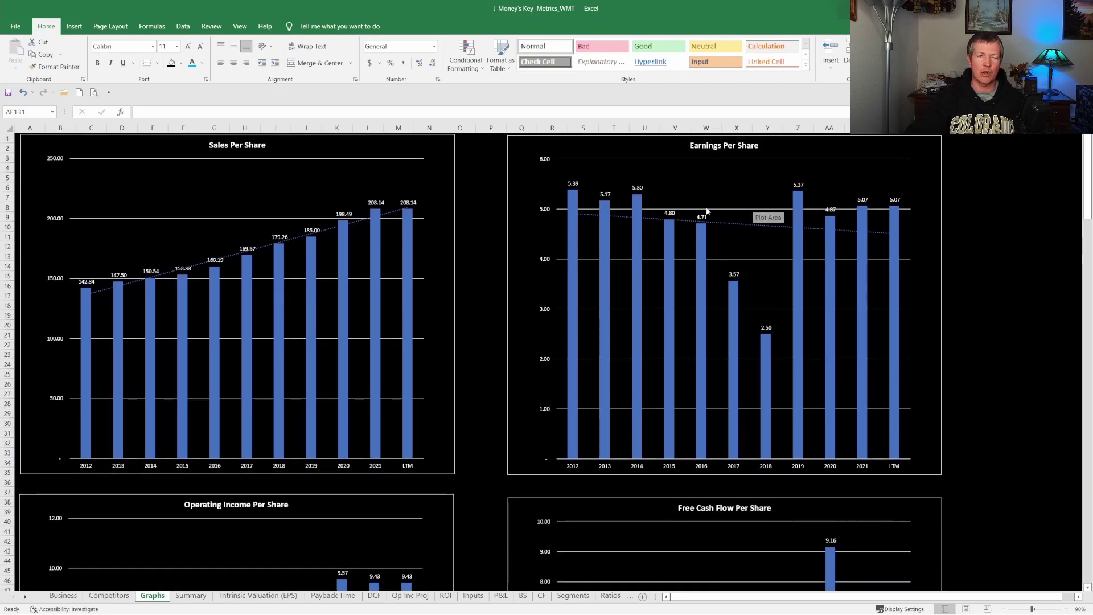
scroll(706, 209, "down", 5)
scroll(706, 208, "down", 5)
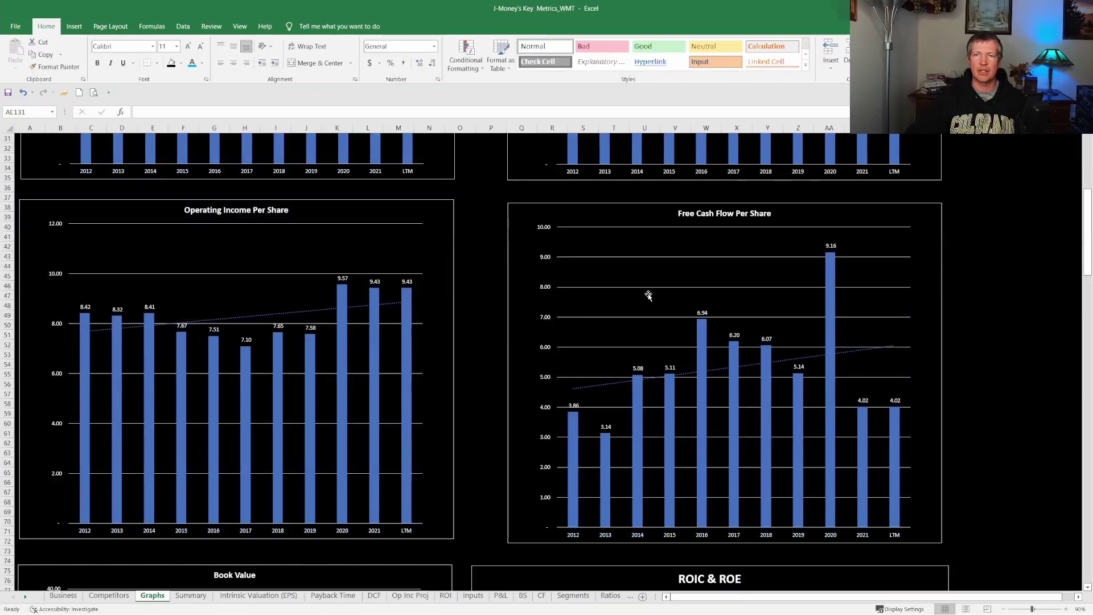
scroll(812, 296, "down", 1)
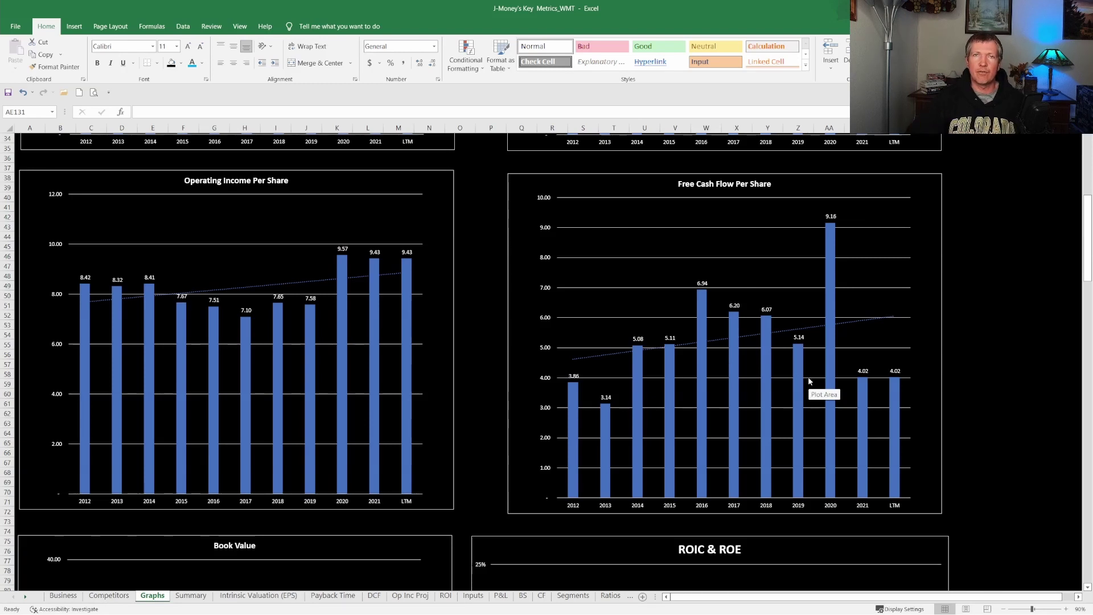
scroll(789, 371, "up", 6)
scroll(783, 371, "up", 5)
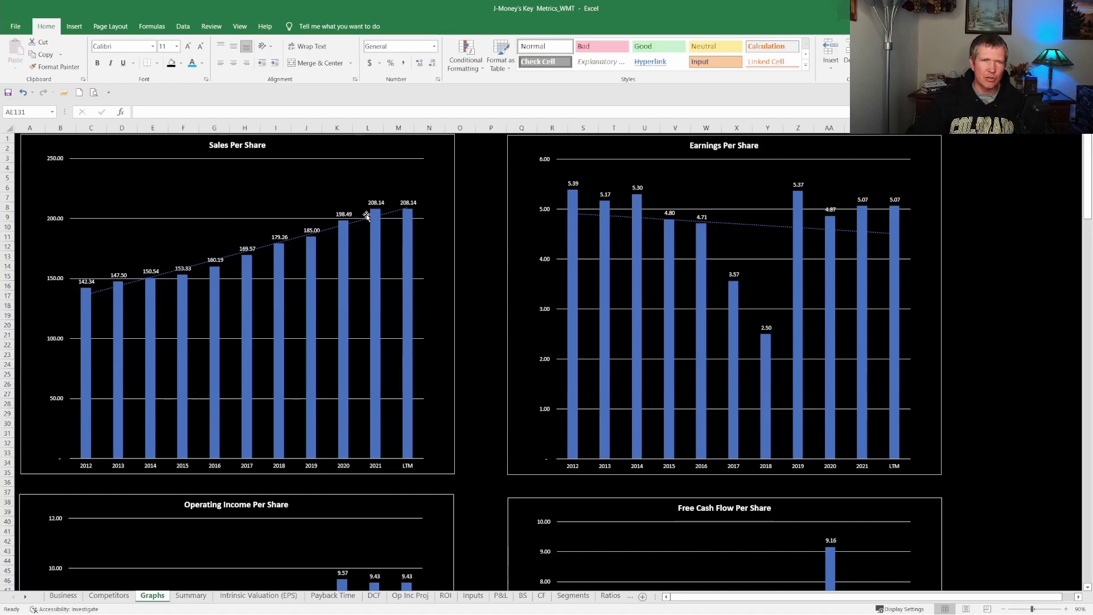
scroll(815, 222, "down", 8)
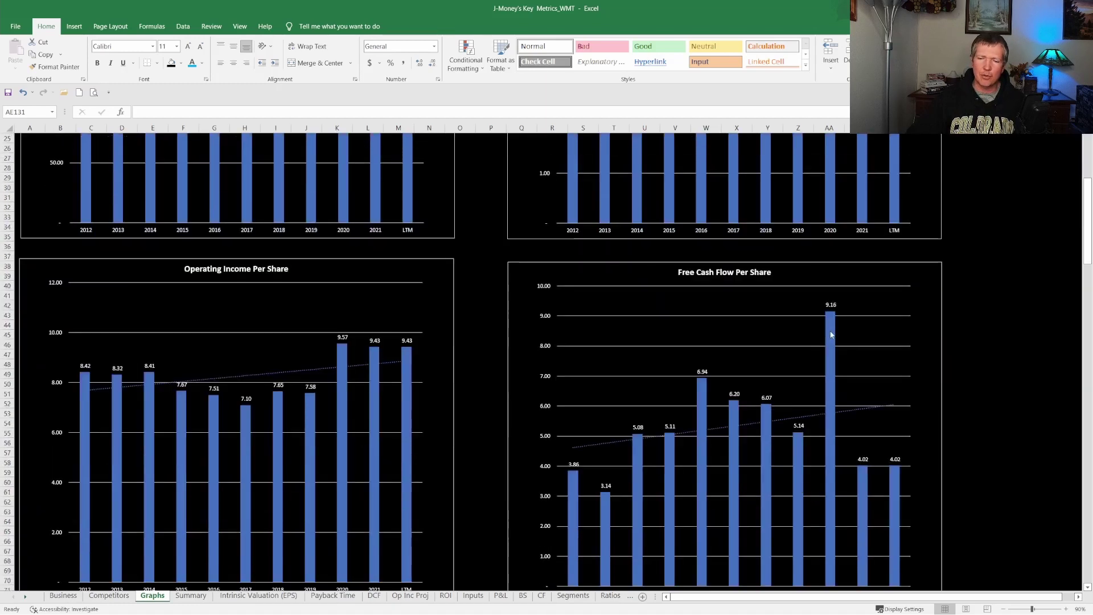
scroll(830, 334, "down", 3)
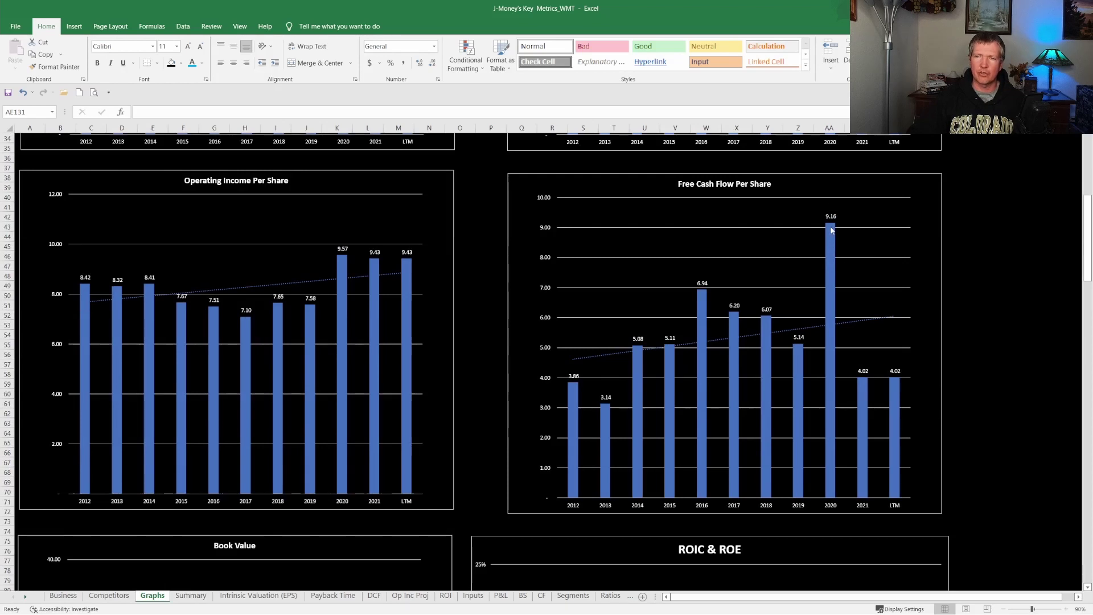
mouse_move(828, 254)
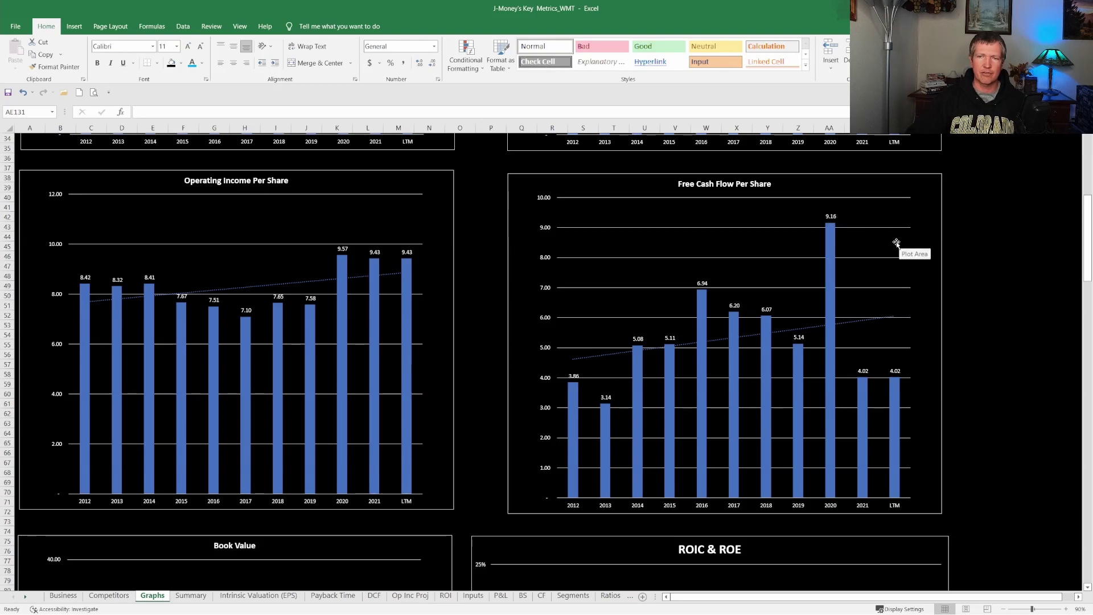
Examine the Book Value chart and the ROIC & ROE chart on the Graphs sheet
scroll(899, 244, "down", 7)
scroll(531, 308, "down", 2)
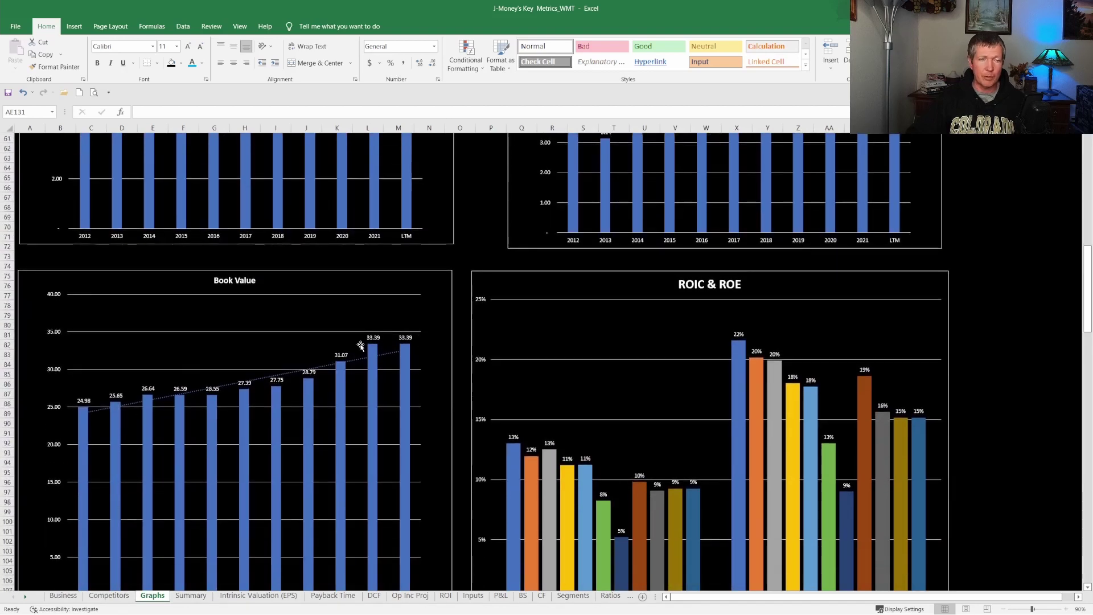
scroll(421, 341, "down", 2)
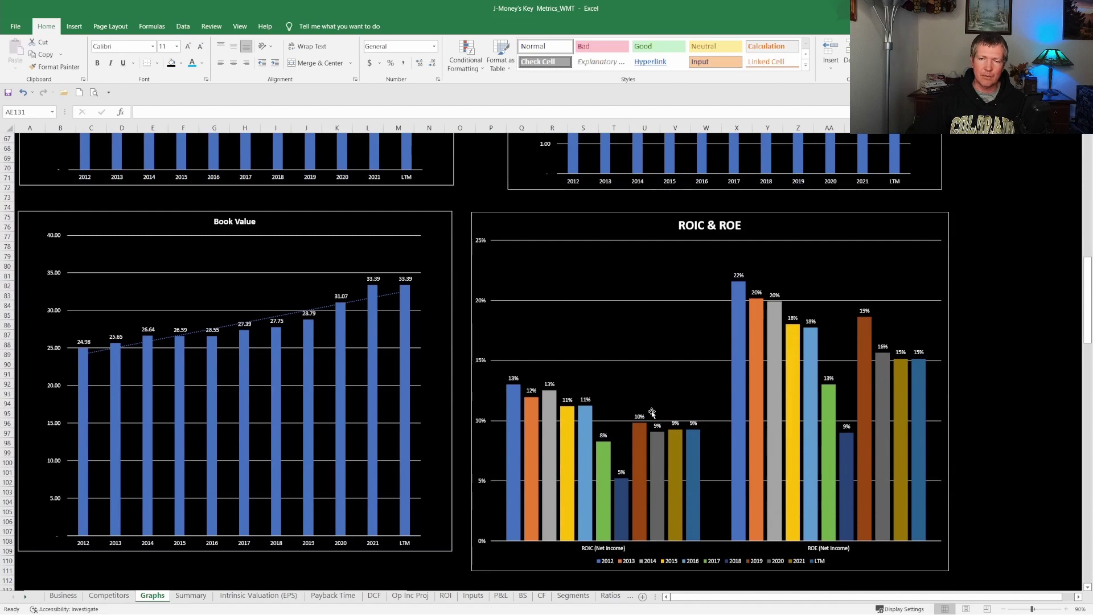
mouse_move(645, 439)
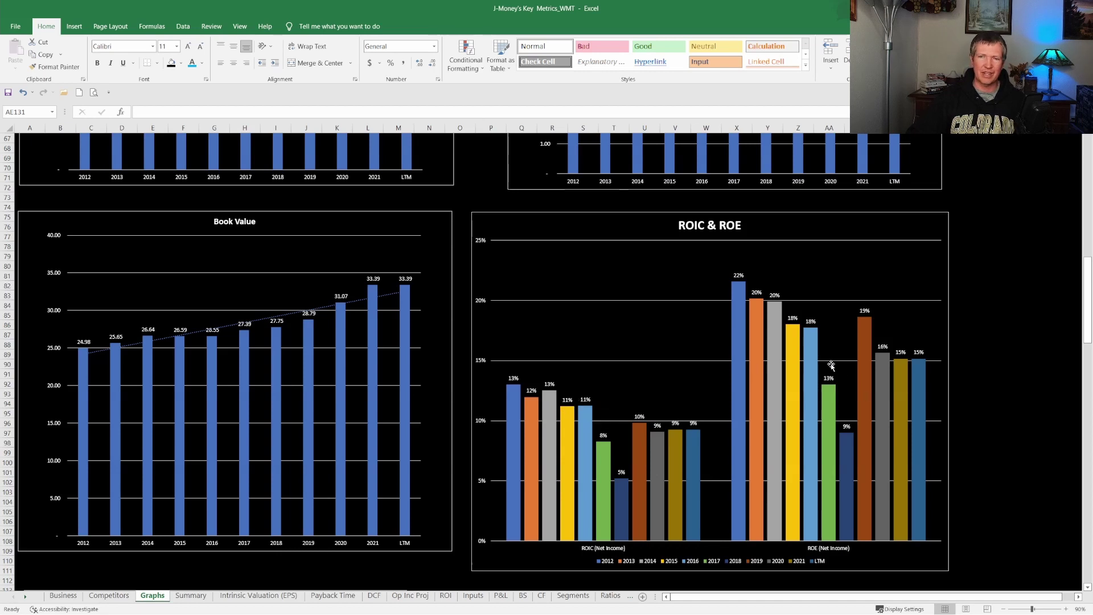
mouse_move(820, 344)
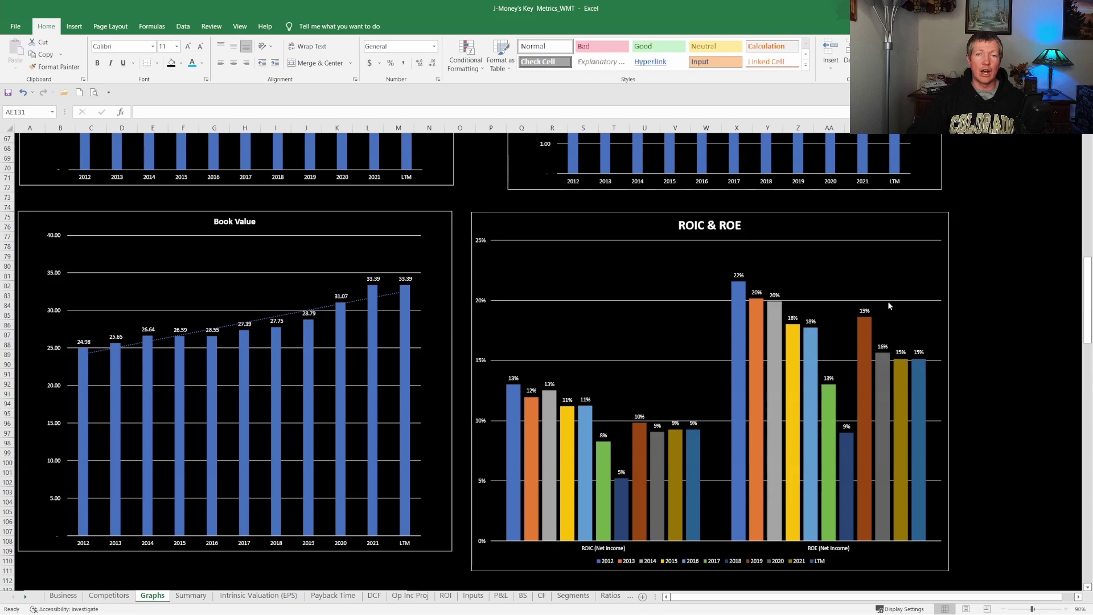
Examine the LT Debt Payoff chart and the GPM, OPM and NPM margin charts
scroll(752, 259, "down", 8)
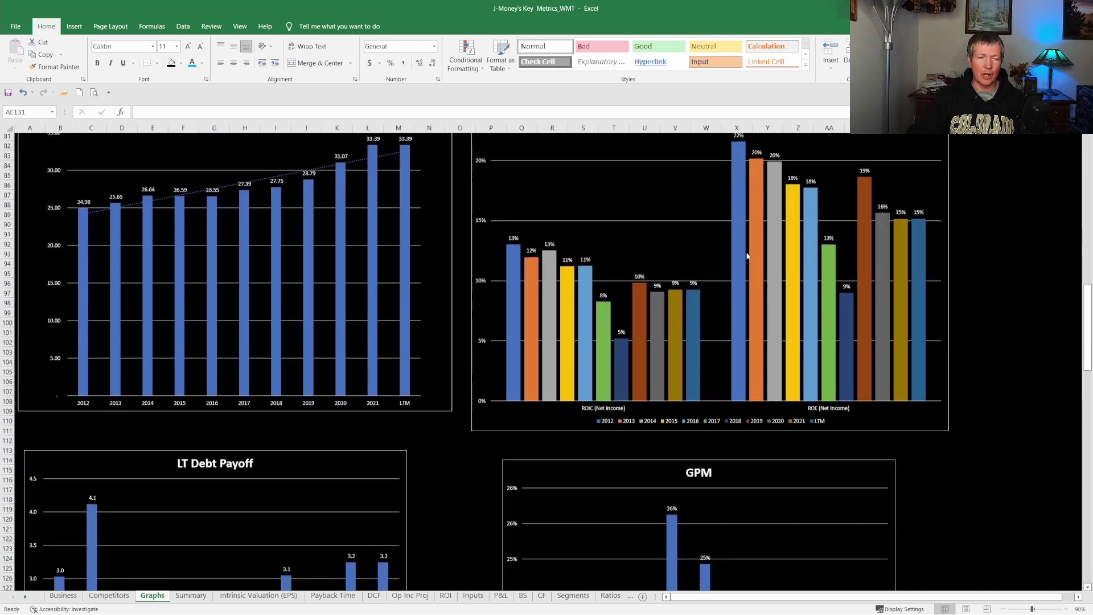
scroll(486, 333, "down", 5)
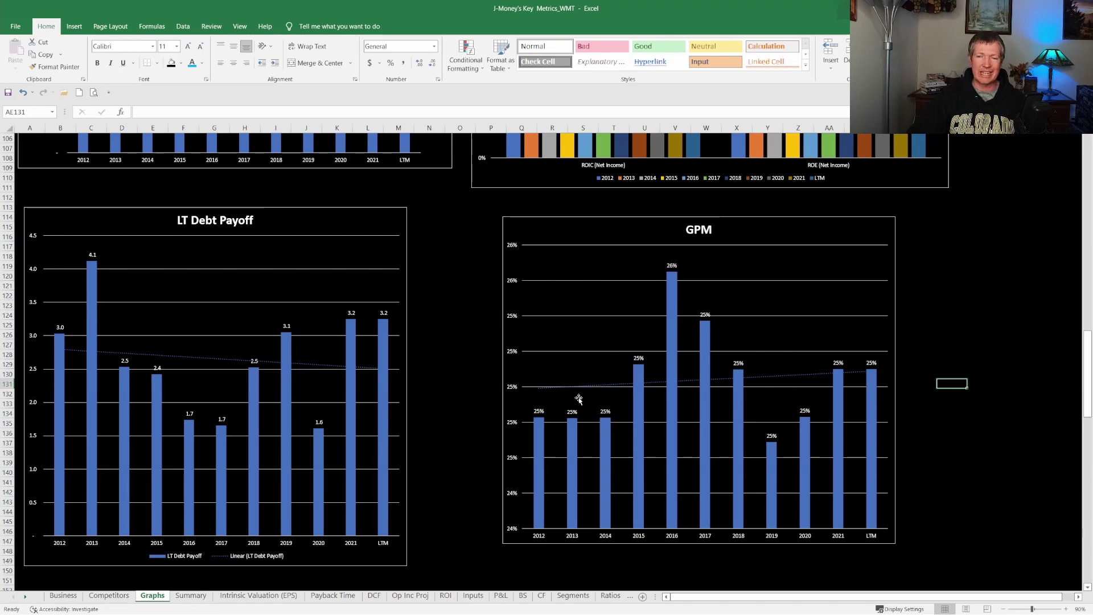
scroll(687, 379, "down", 9)
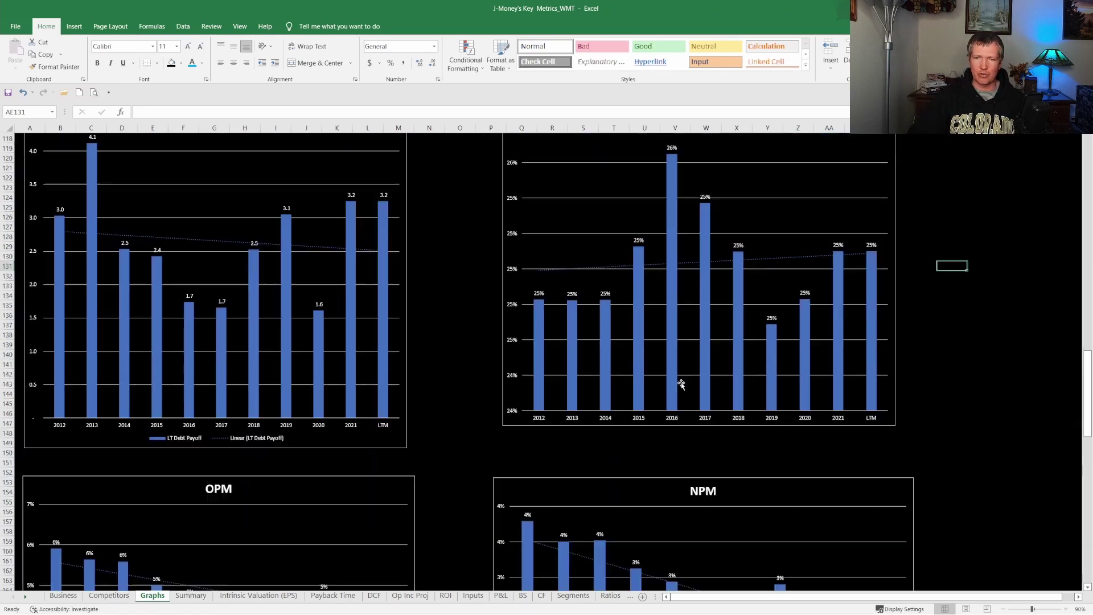
scroll(662, 391, "down", 3)
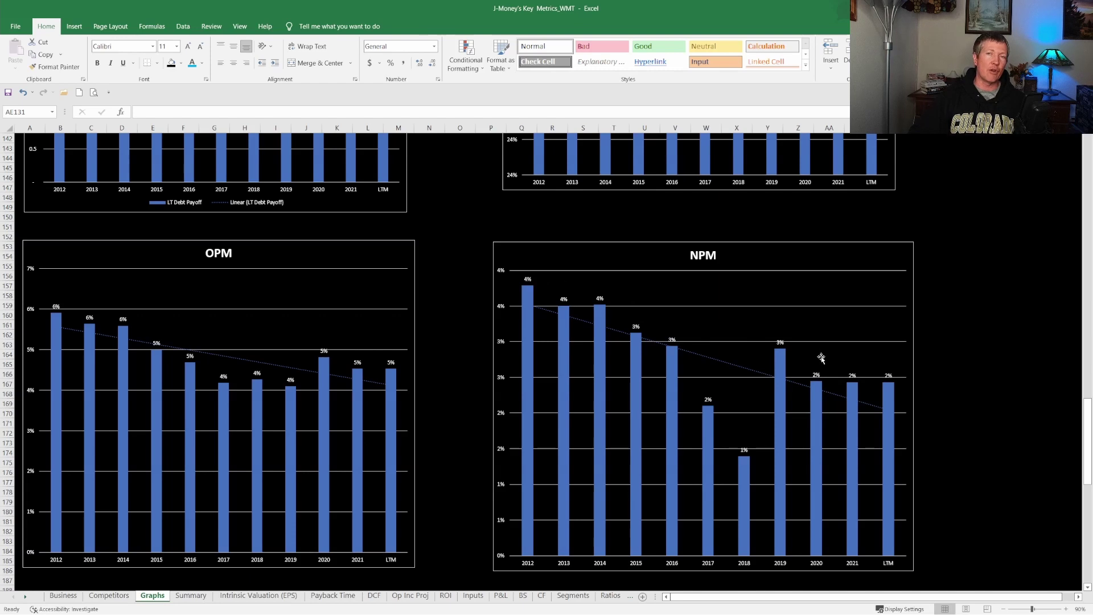
Return to the Sales and Earnings Per Share charts and recheck them along with Operating Income and Free Cash Flow Per Share
scroll(927, 357, "up", 13)
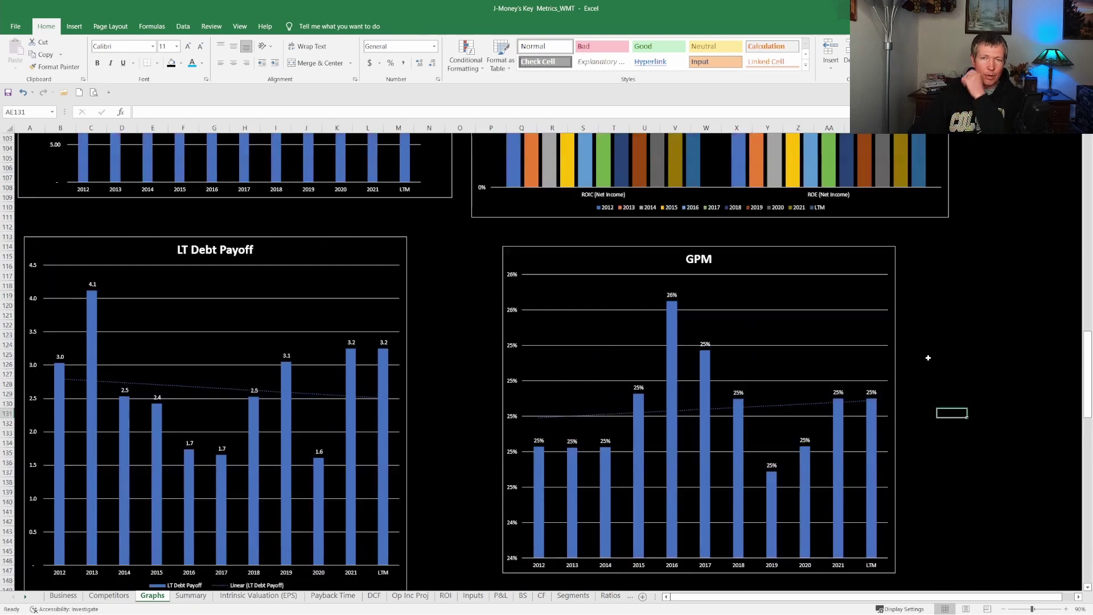
scroll(927, 358, "up", 20)
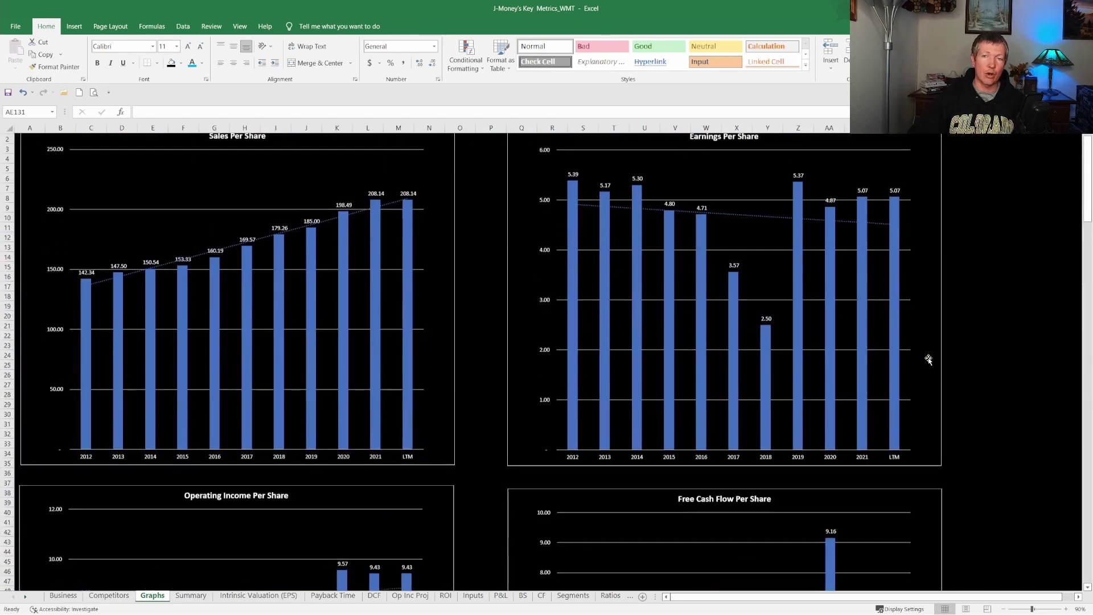
scroll(928, 358, "up", 1)
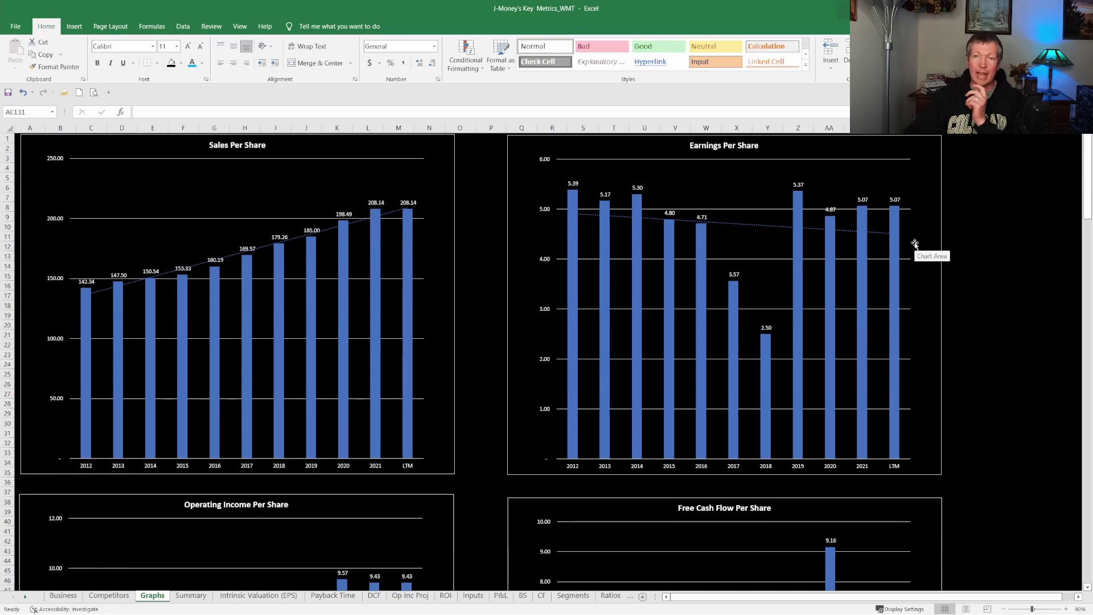
scroll(914, 243, "down", 6)
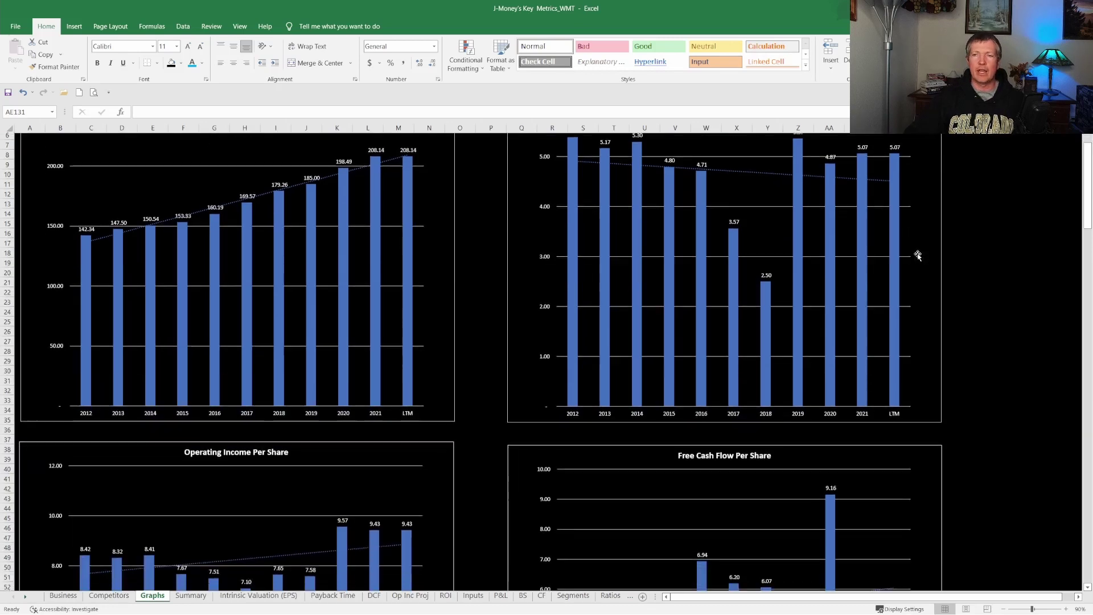
scroll(917, 254, "down", 4)
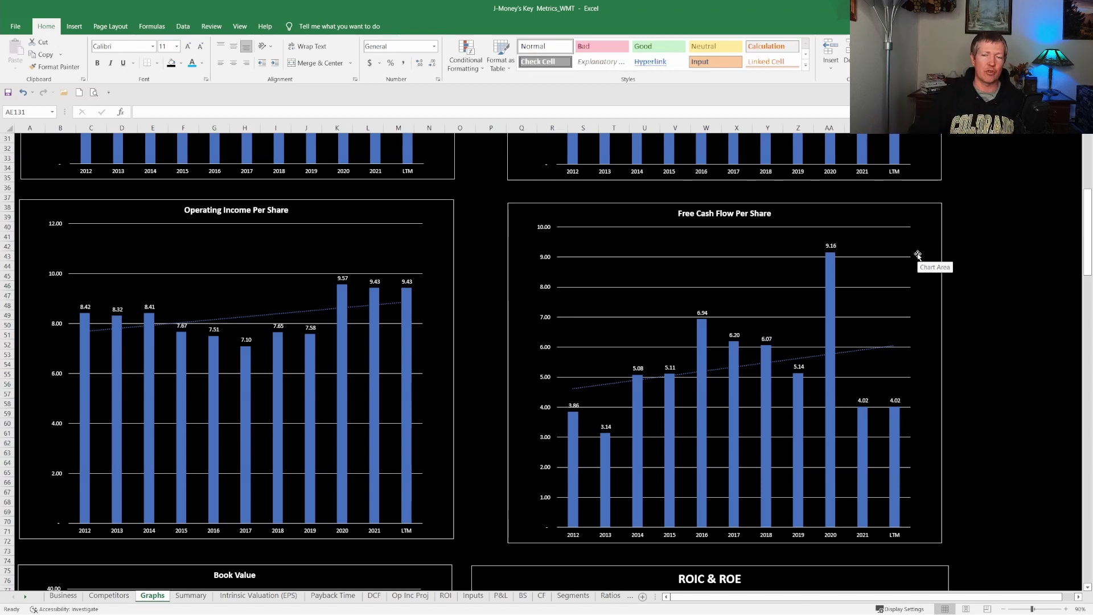
Examine the remaining Graphs charts down to the EV/EBIT and P/E valuation multiples, Dividends and Shares
scroll(919, 282, "down", 18)
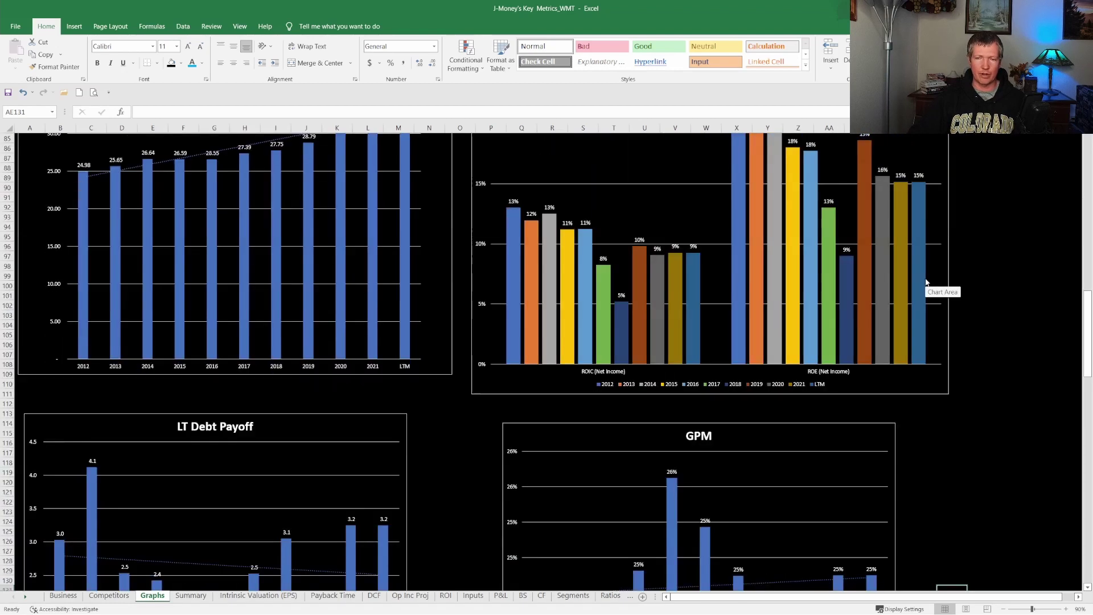
scroll(925, 281, "down", 19)
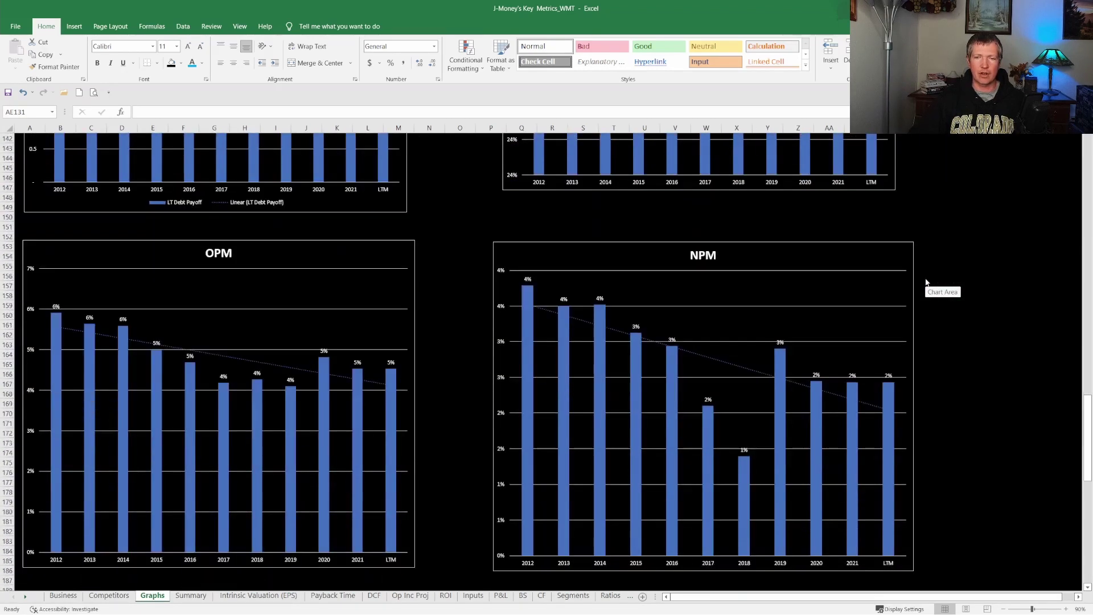
scroll(926, 282, "down", 12)
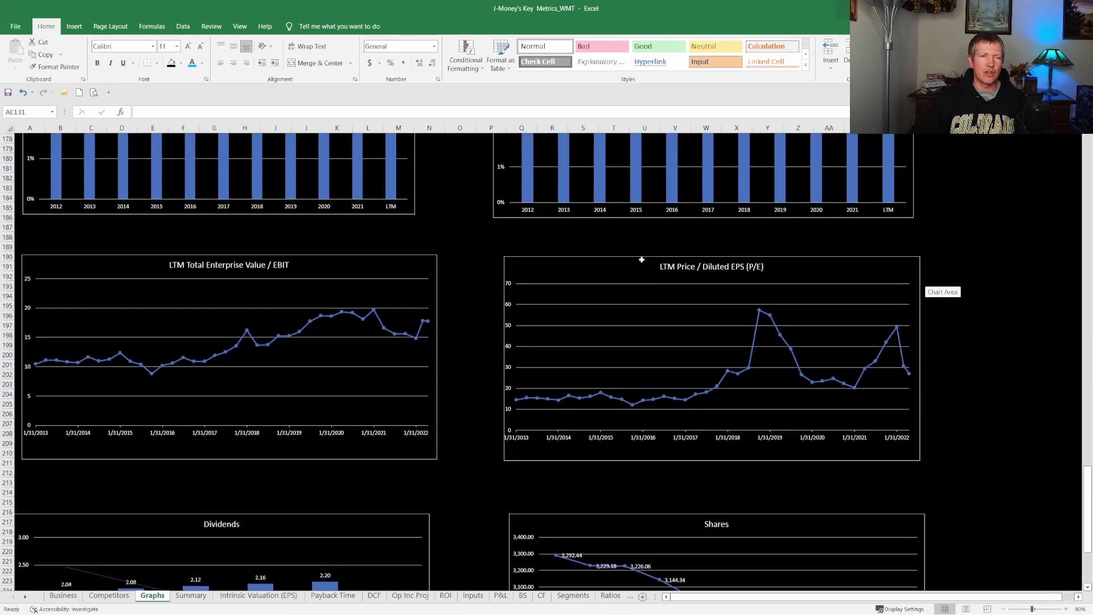
scroll(641, 259, "down", 1)
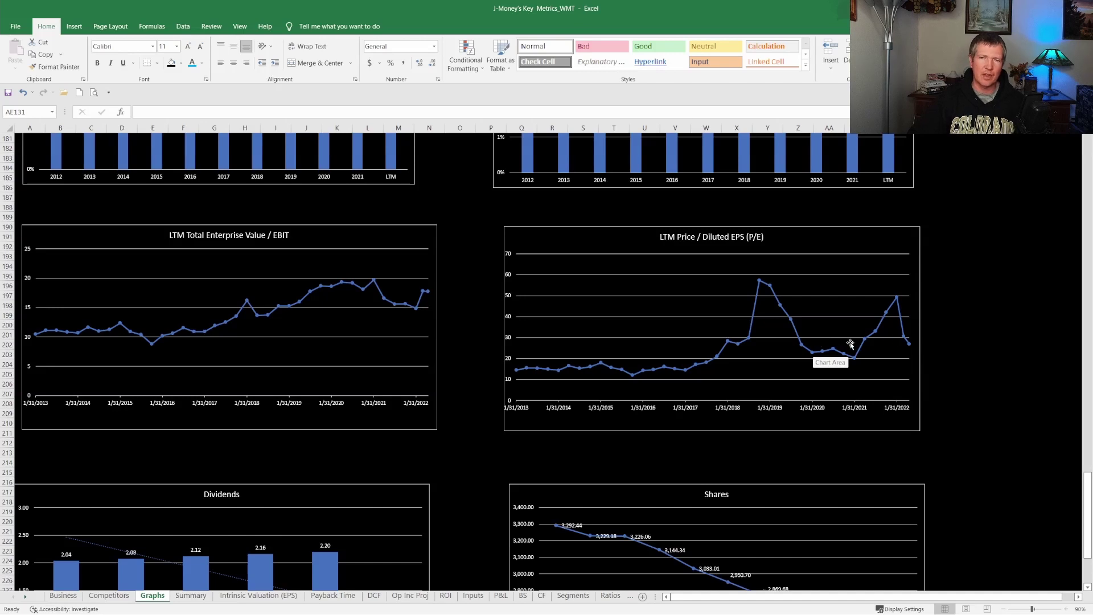
scroll(905, 332, "down", 7)
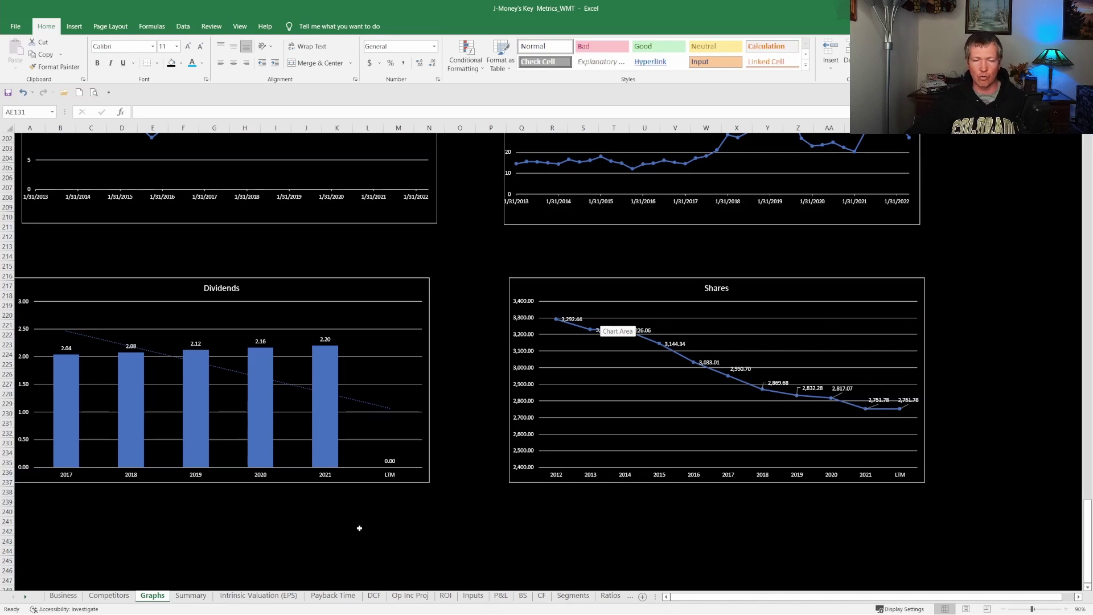
Open the Summary sheet, enlarge it to 160%, and review the historical period headings from 1yr to 10yr
left_click(187, 594)
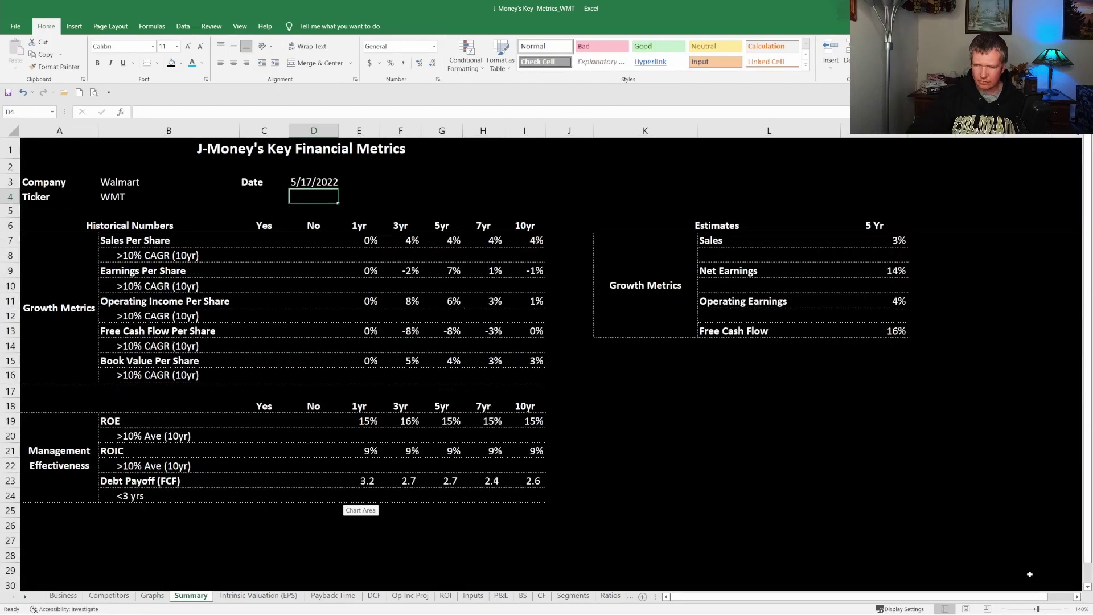
left_click(1064, 609)
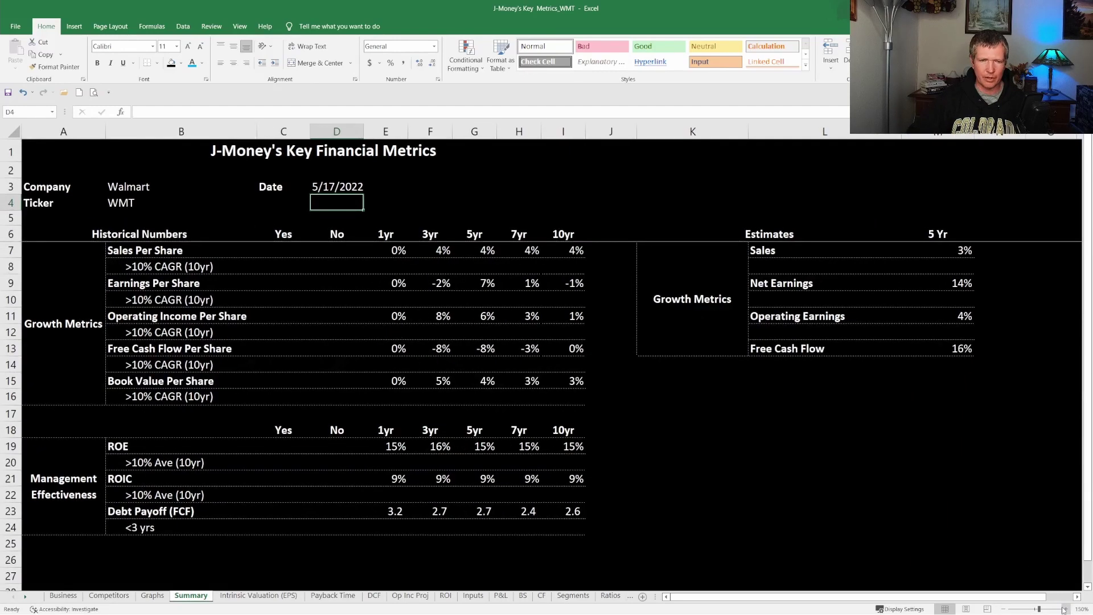
left_click(1064, 608)
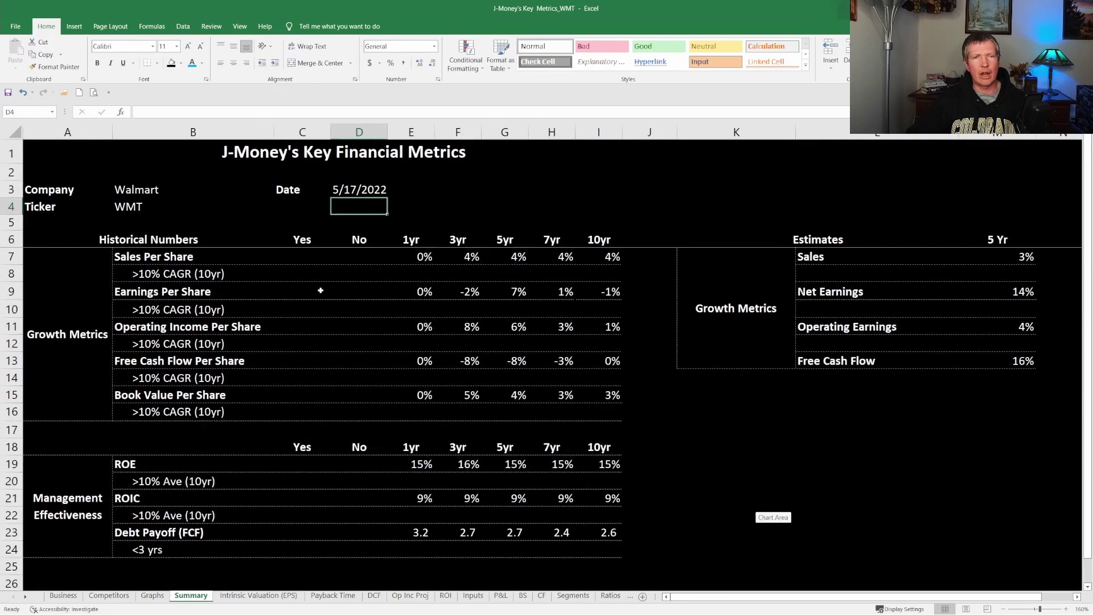
left_click(410, 242)
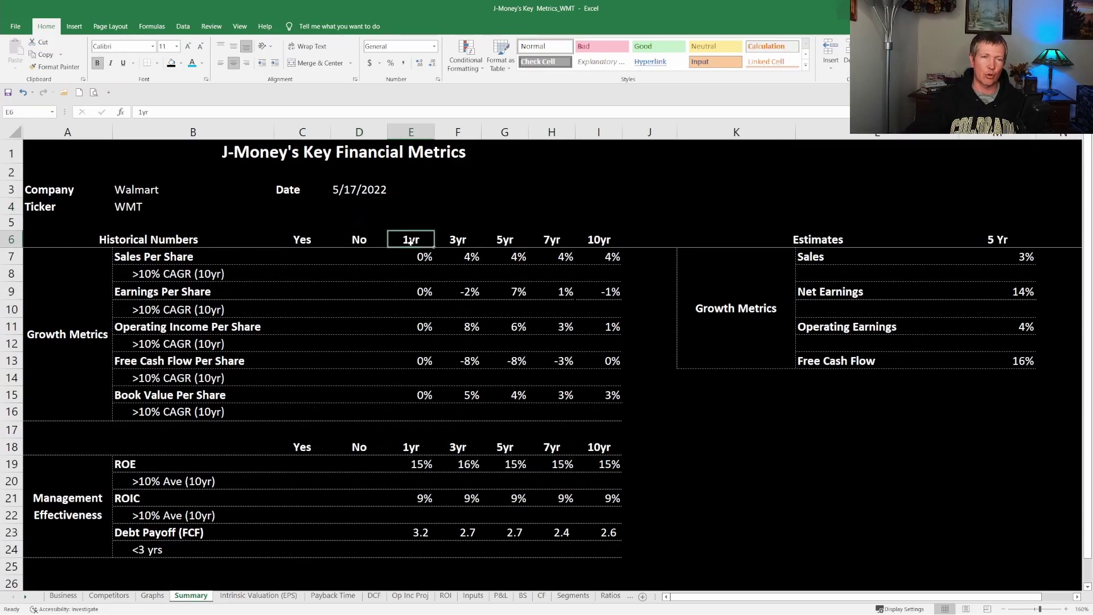
left_click(552, 240)
left_click(592, 241)
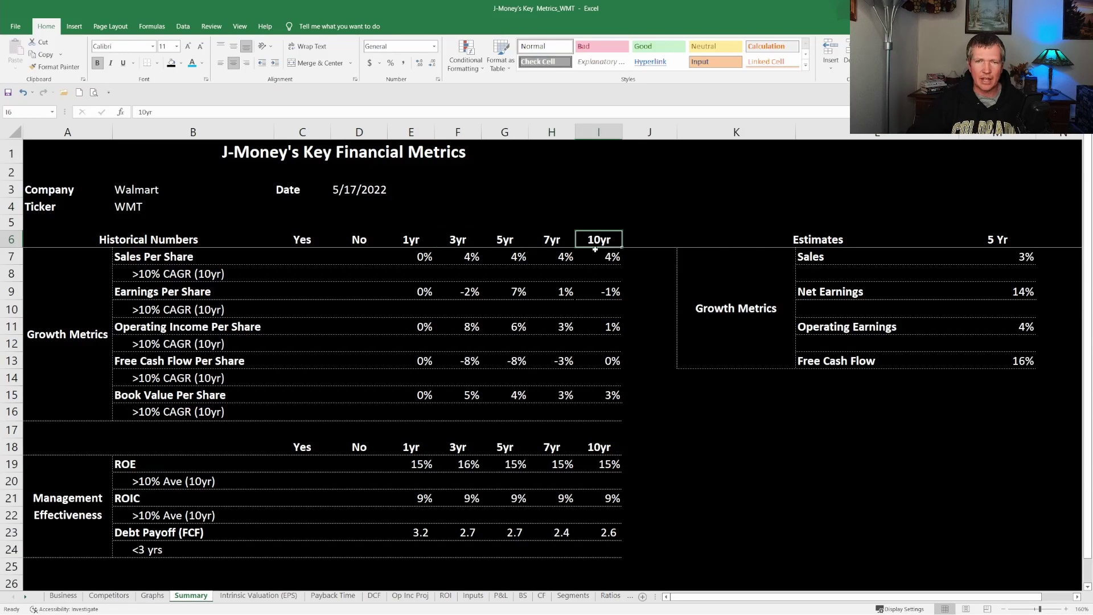
Review the 10-year growth rates for sales, earnings, operating income, free cash flow and book value per share
left_click(614, 257)
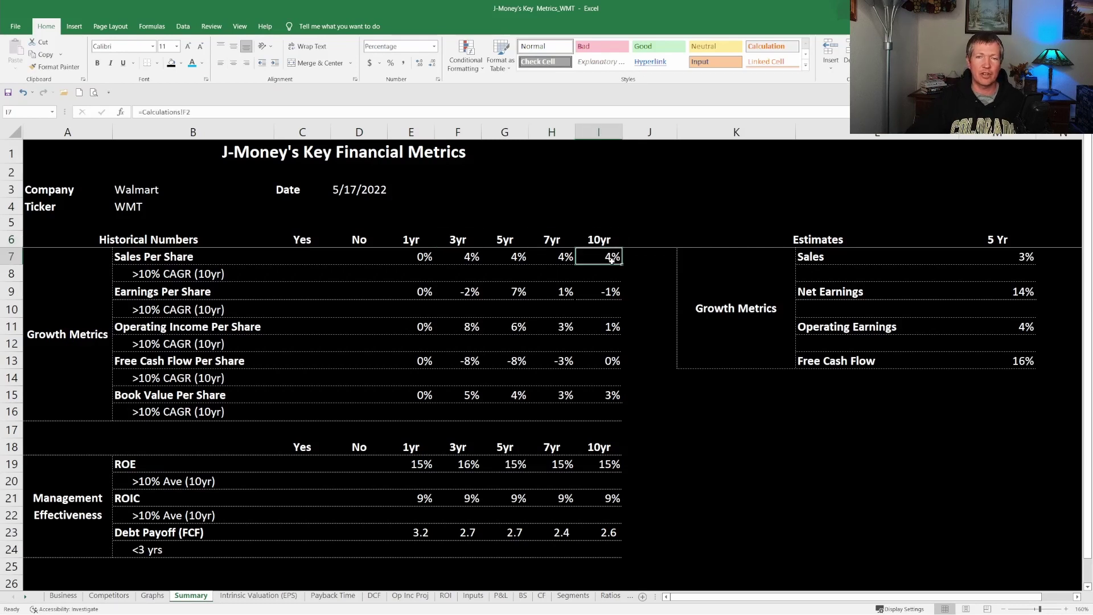
left_click(605, 292)
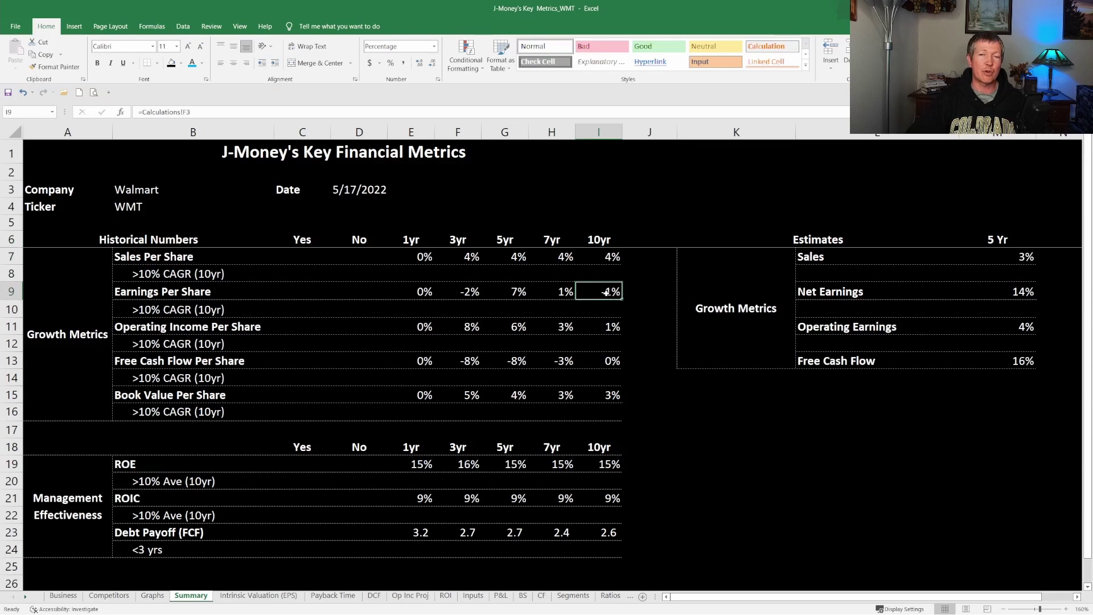
left_click(609, 324)
left_click(606, 361)
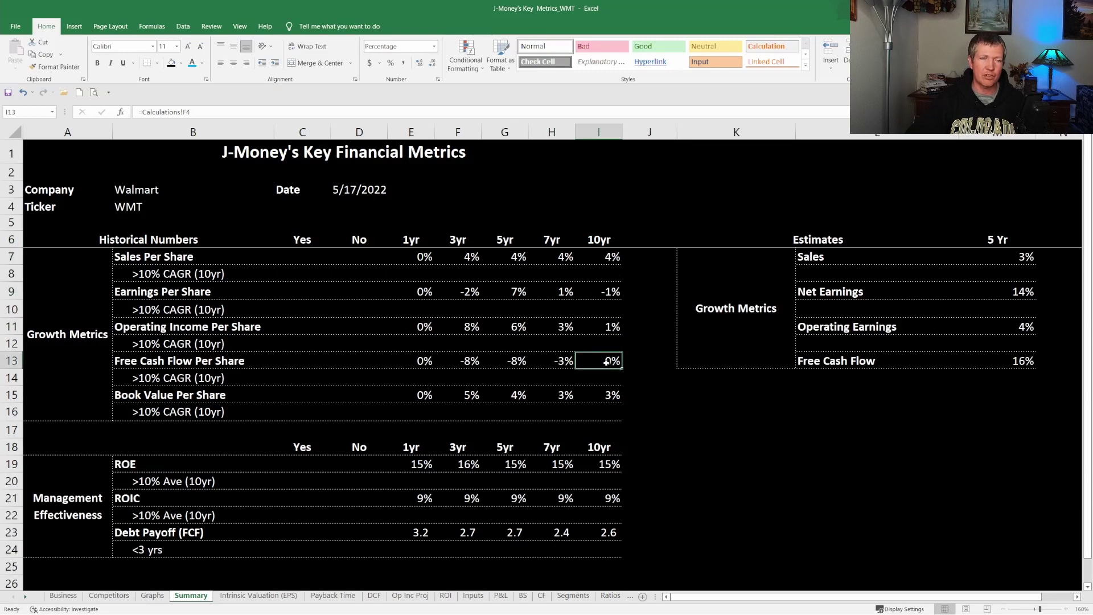
left_click(596, 393)
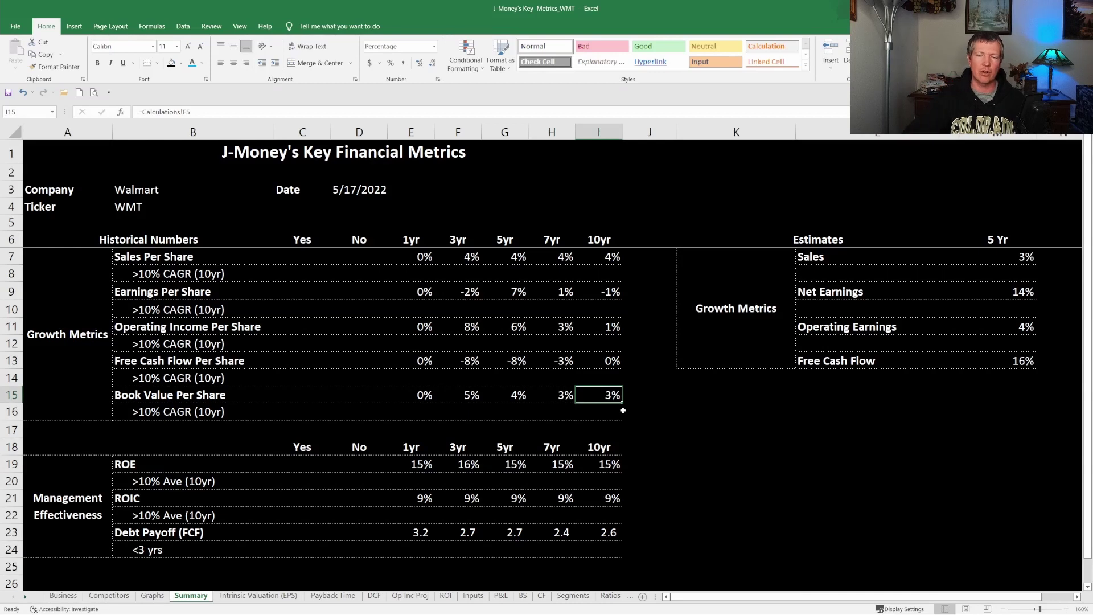
Check the 10-year ROE and ROIC averages and the 1-year debt payoff against the historical growth metrics
left_click(609, 462)
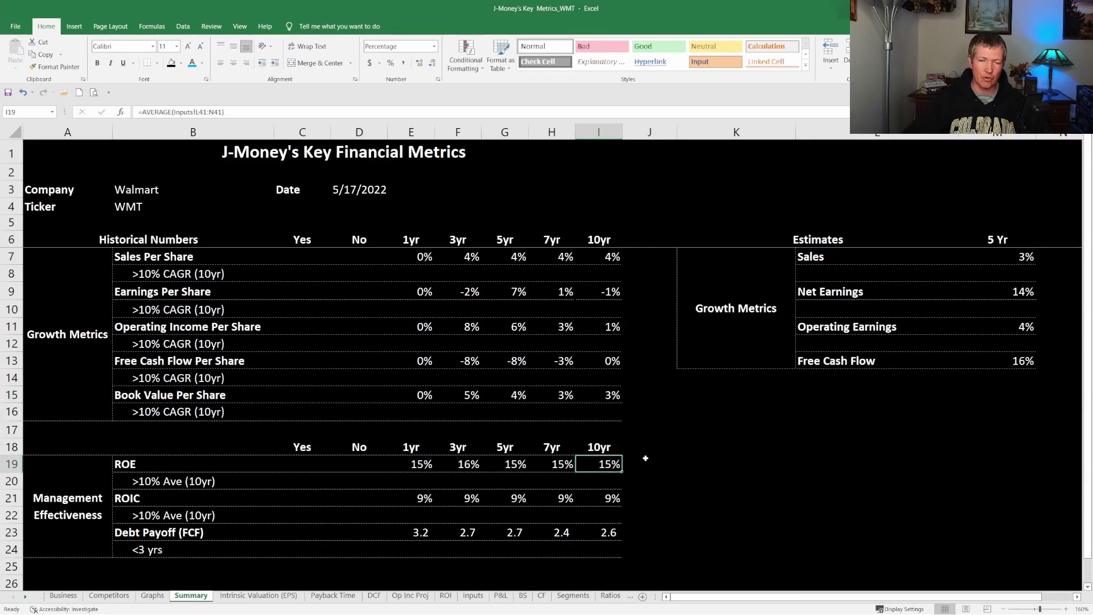
left_click(598, 501)
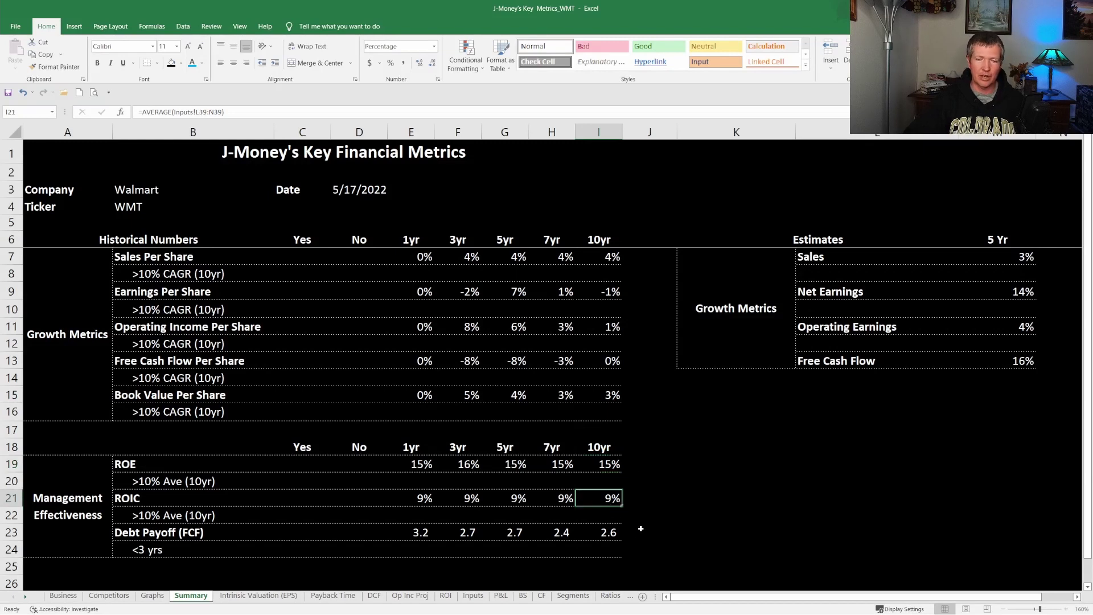
left_click(426, 533)
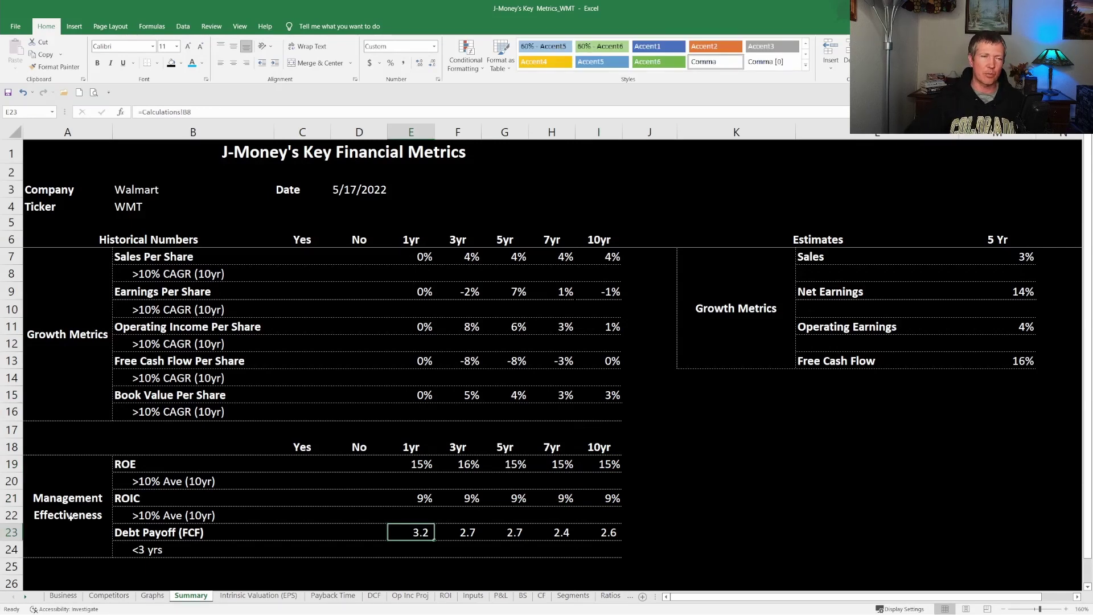
left_click(76, 343)
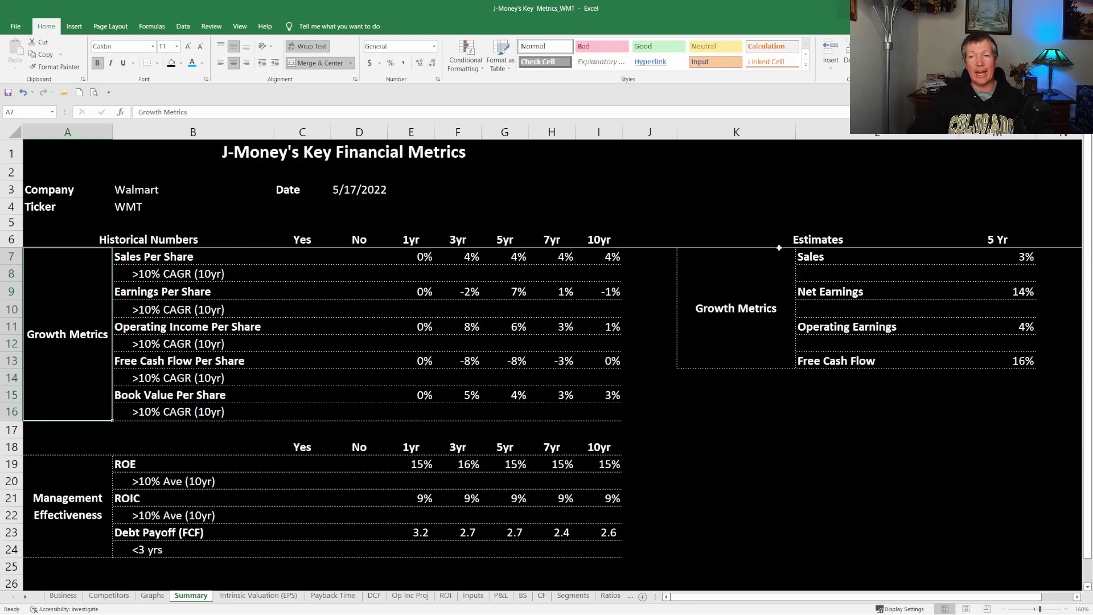
Review the 5-year growth estimates for sales, net earnings, operating earnings and free cash flow
left_click(1009, 259)
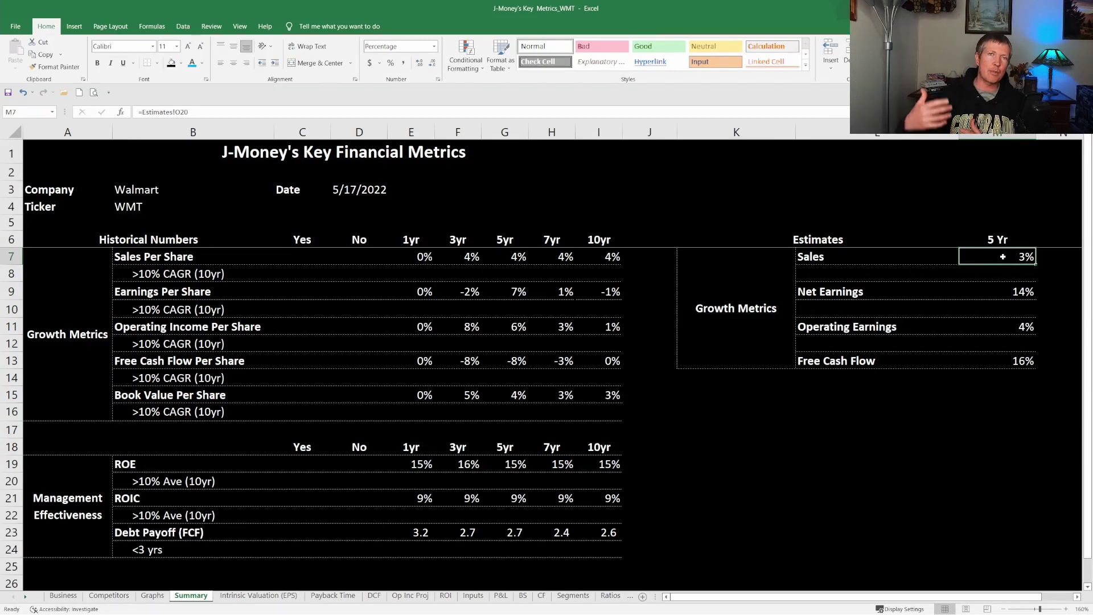
left_click(1009, 295)
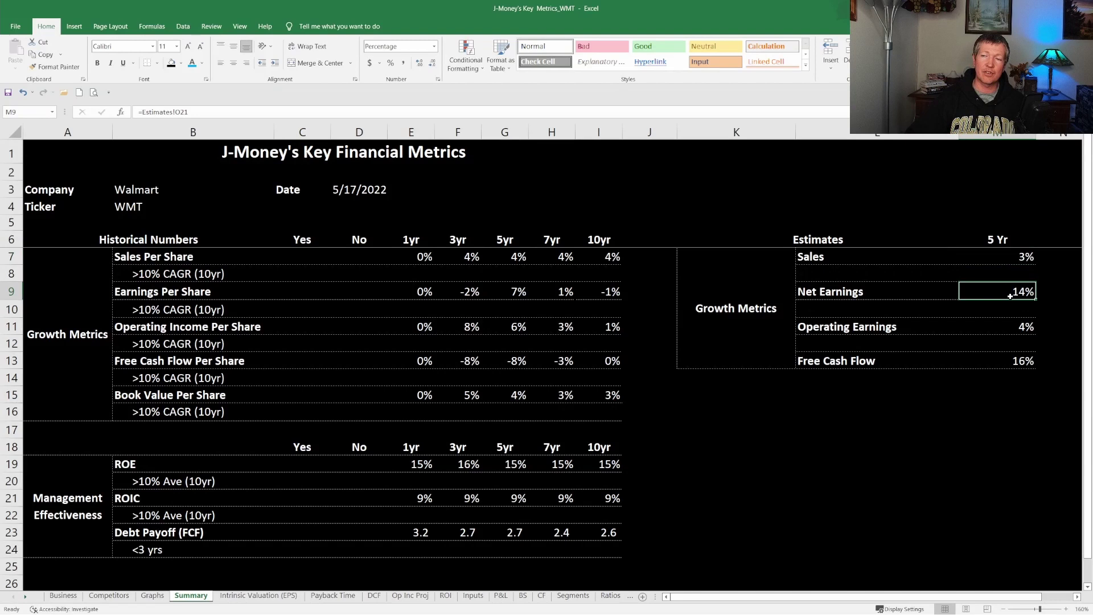
left_click(1018, 327)
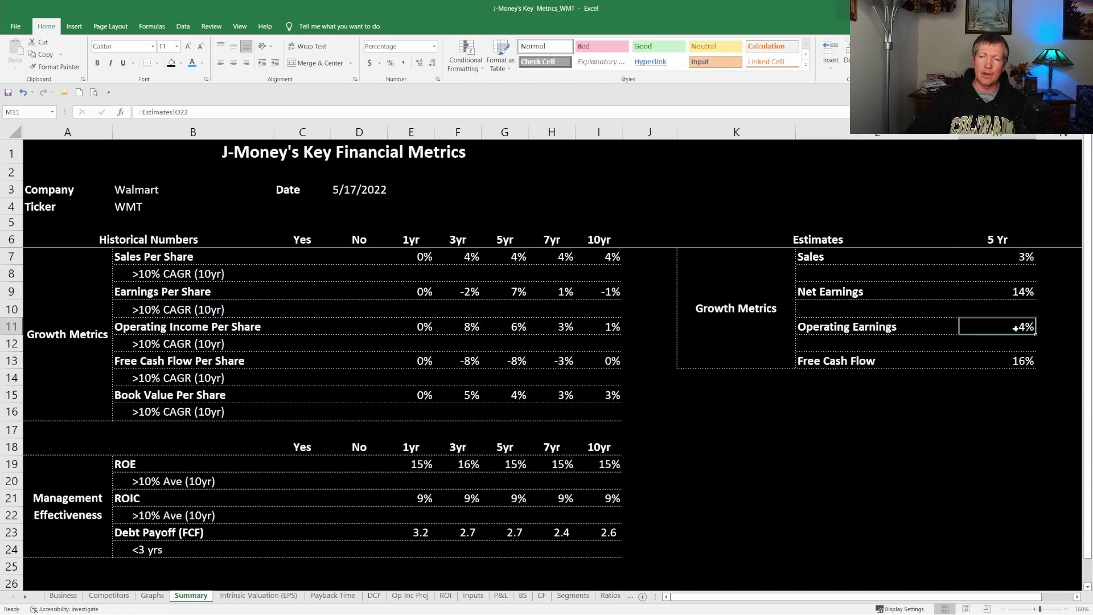
left_click(1011, 358)
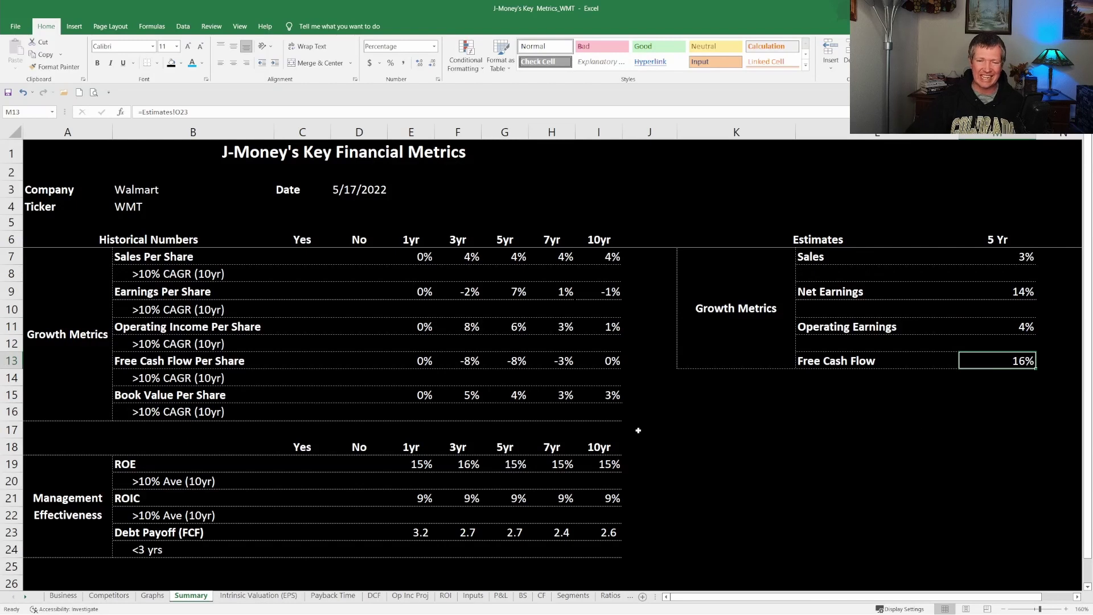
Open the Estimates sheet and enlarge it to 140%, showing the Actuals & Forward Estimates table from its first column
left_click(26, 597)
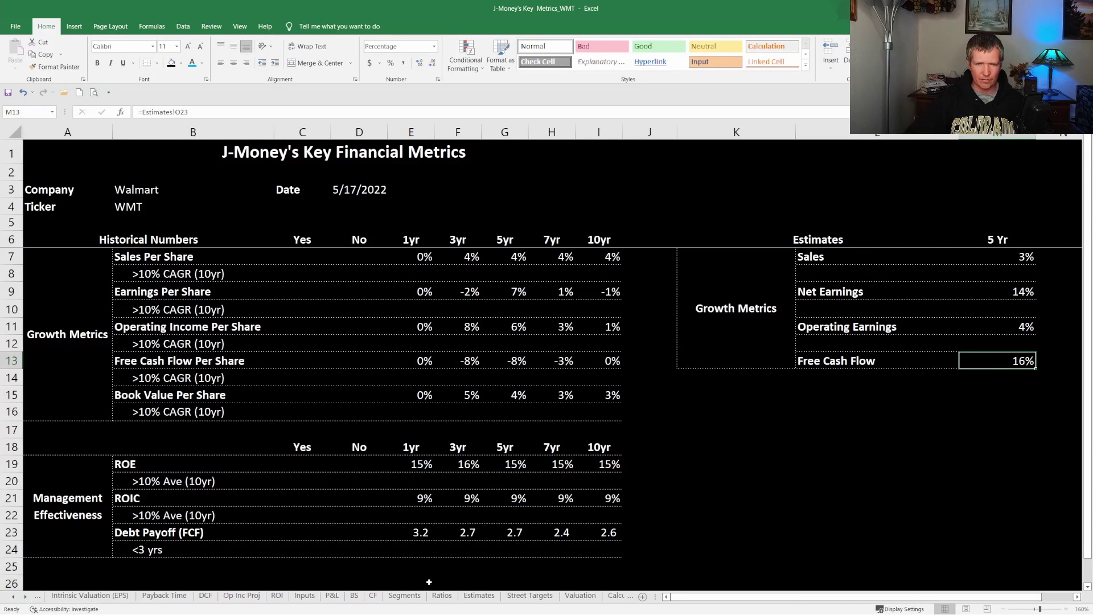
left_click(484, 595)
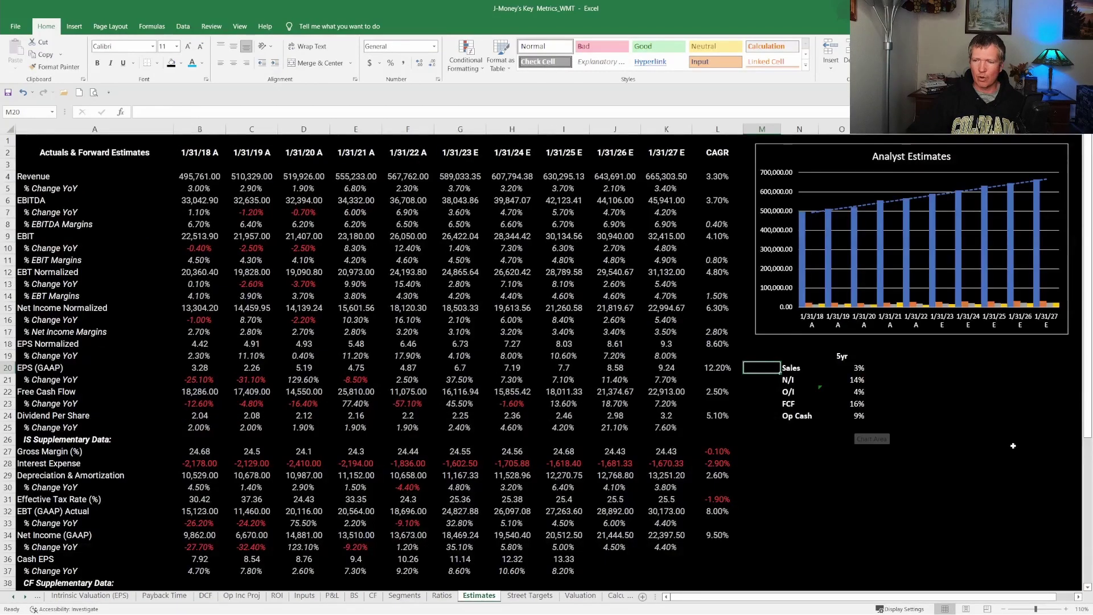
left_click(1066, 608)
left_click(1065, 609)
left_click(1066, 609)
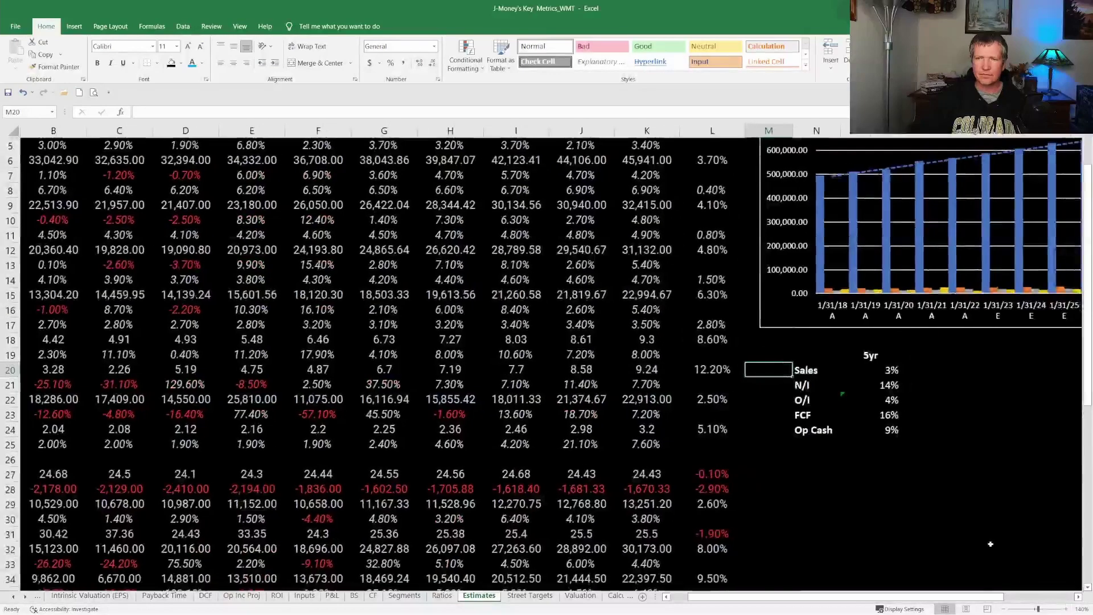
scroll(655, 580, "up", 2)
left_click_drag(707, 596, 691, 596)
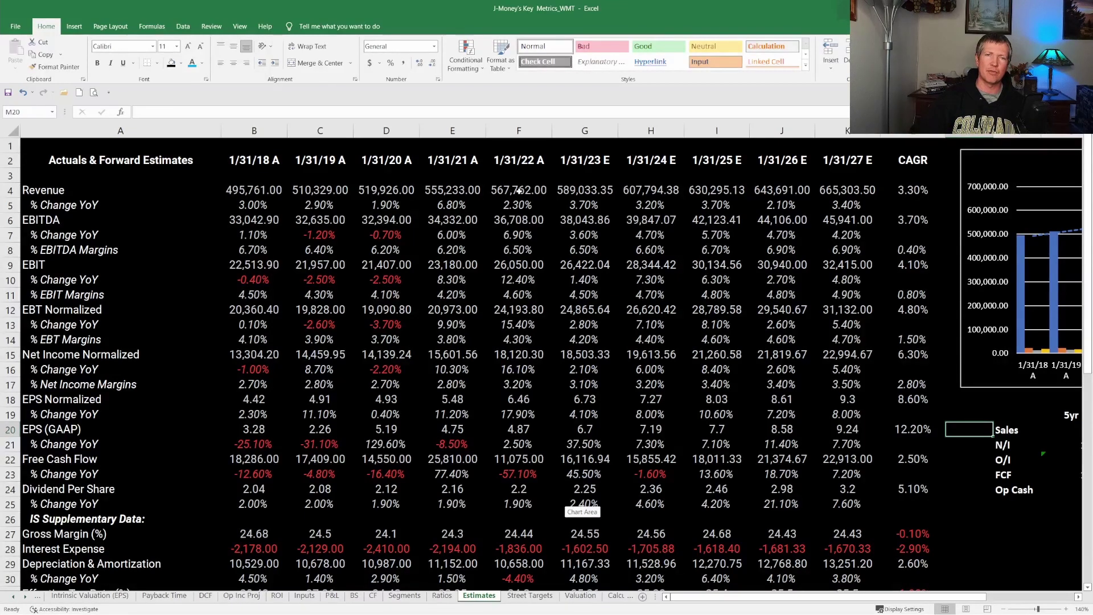
Examine the 1/31/27 revenue estimate and compare EPS (GAAP) and free cash flow between 1/31/22 and 1/31/27
left_click(852, 187)
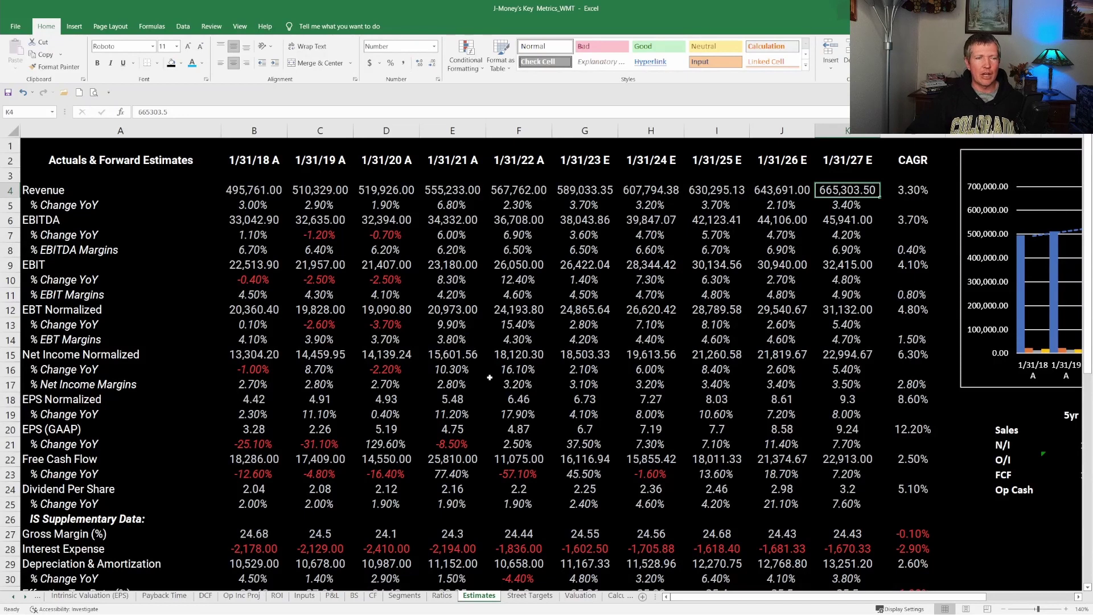
left_click(480, 433)
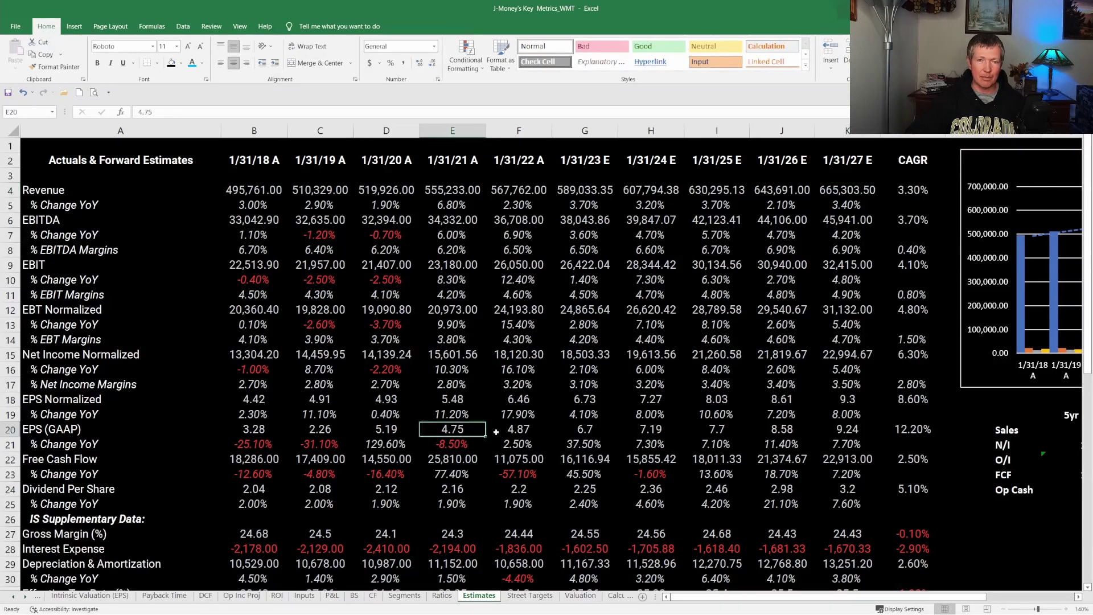
left_click(515, 429)
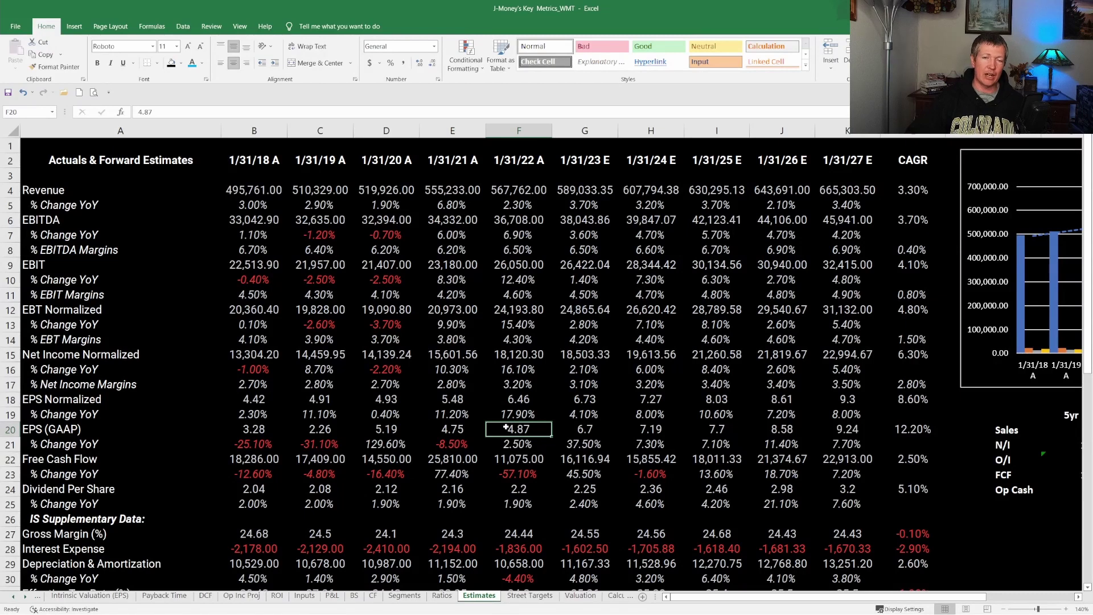
left_click(848, 431)
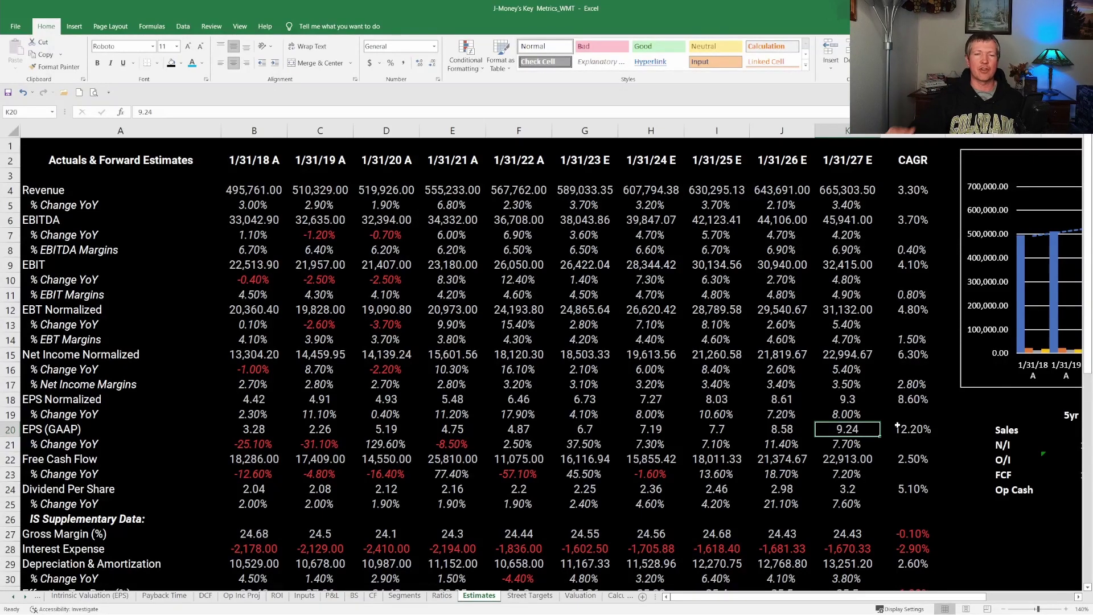
left_click(523, 460)
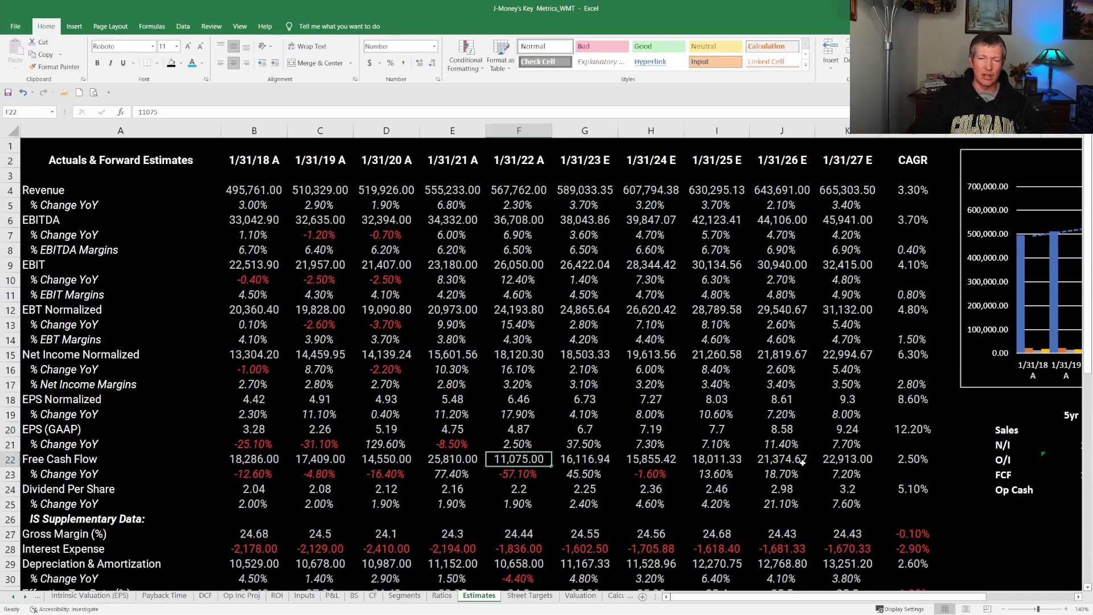
left_click(837, 458)
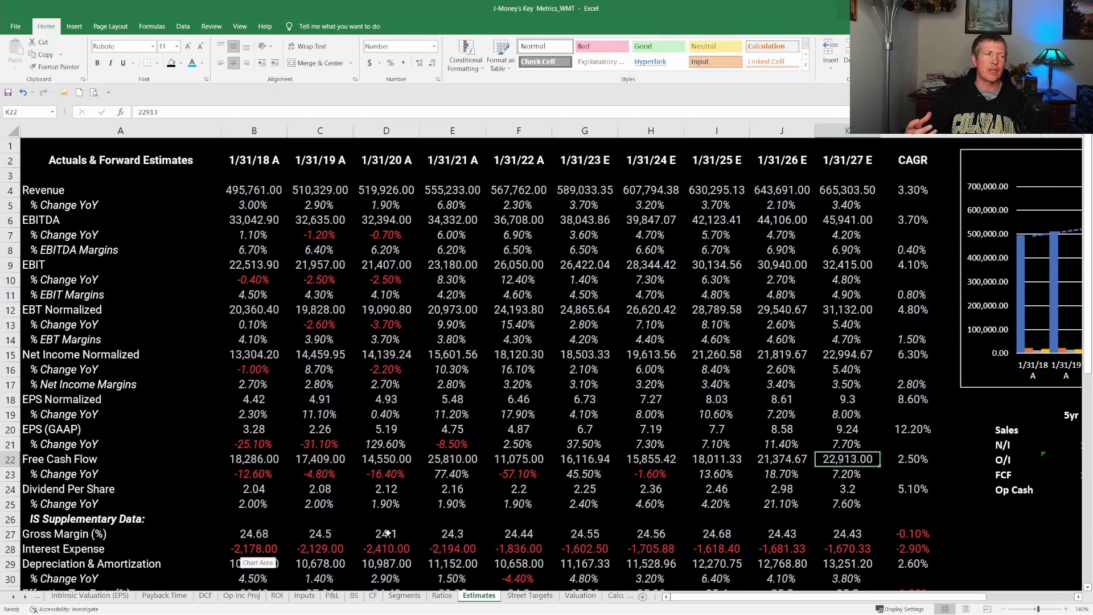
Open the Op Inc Proj sheet and review the sales figures from 1/31/18 to 1/31/27 and the first estimated growth rate
left_click(252, 595)
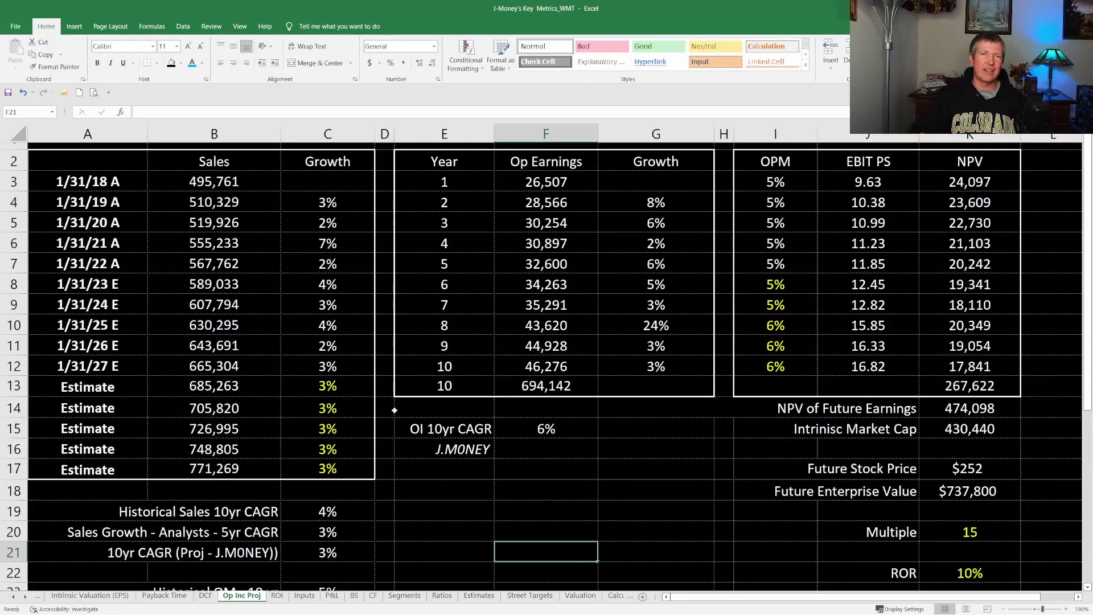
left_click(240, 185)
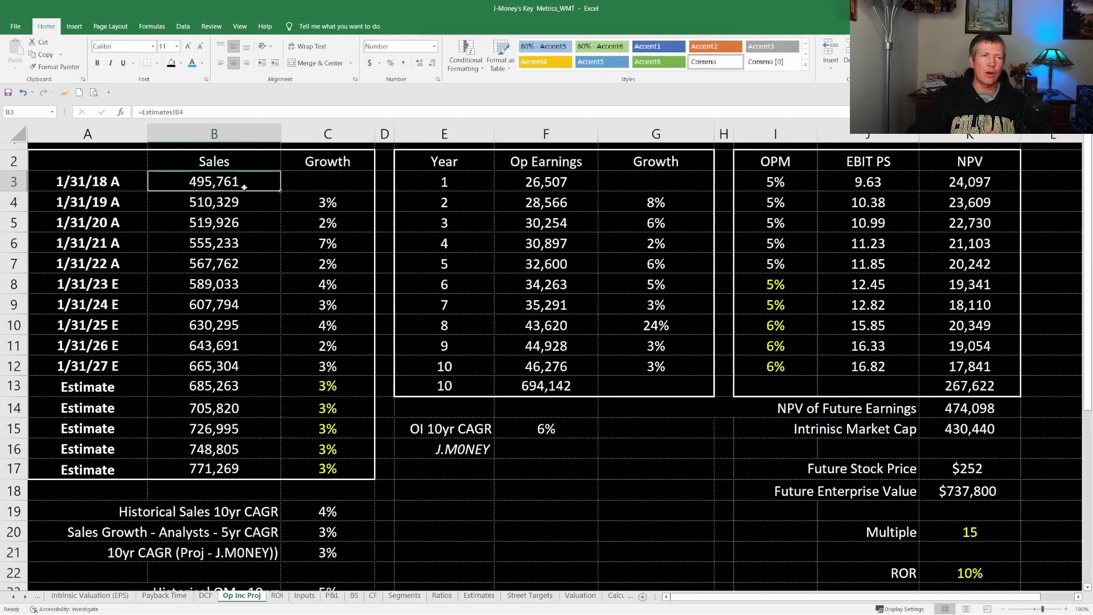
left_click(219, 267)
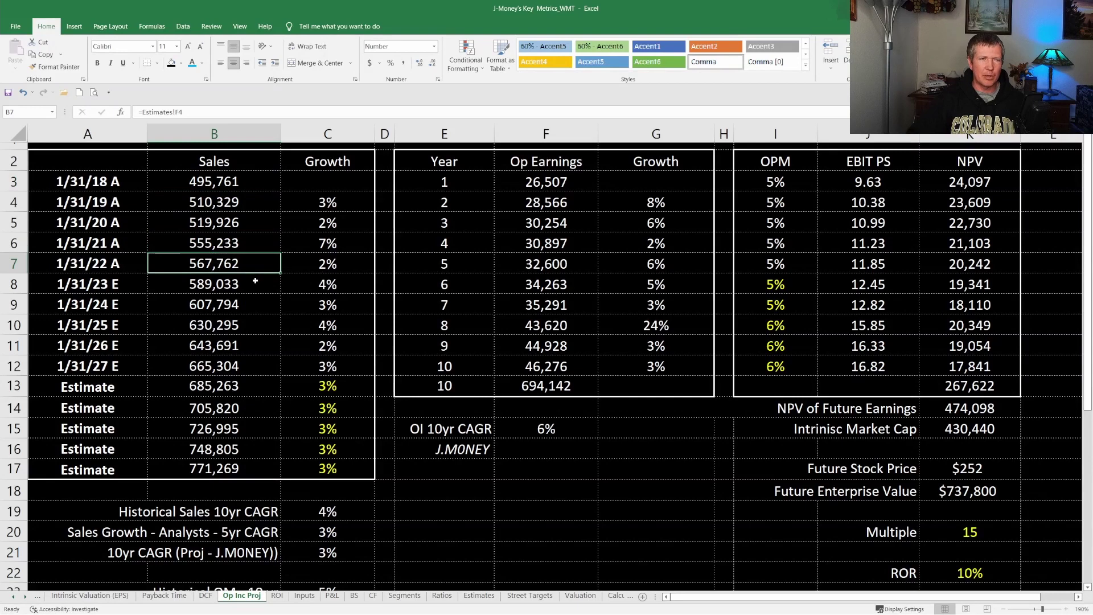
left_click(247, 282)
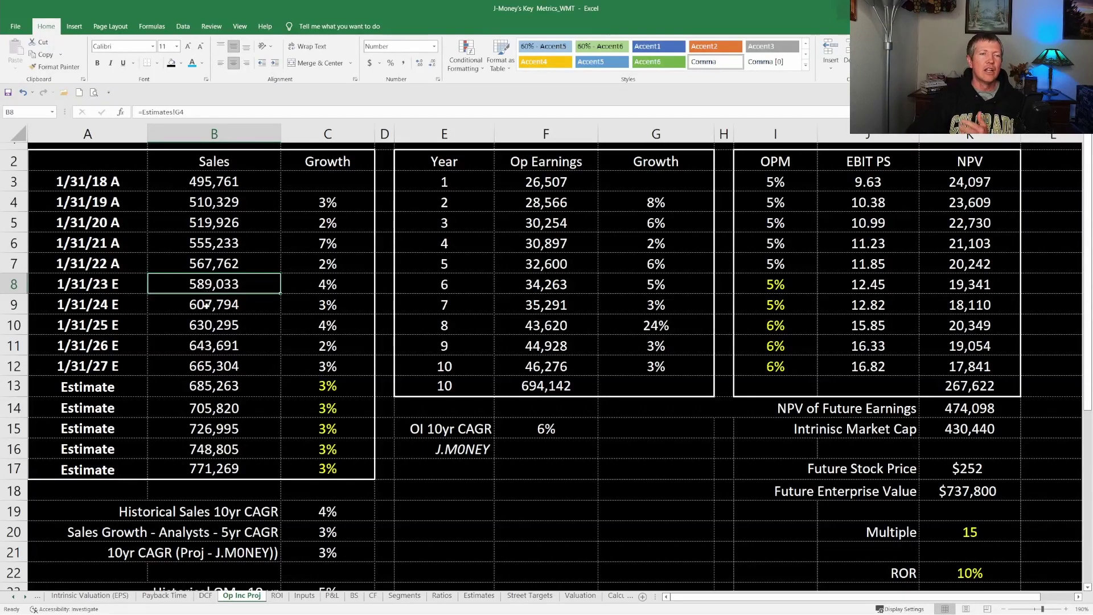
left_click(199, 304)
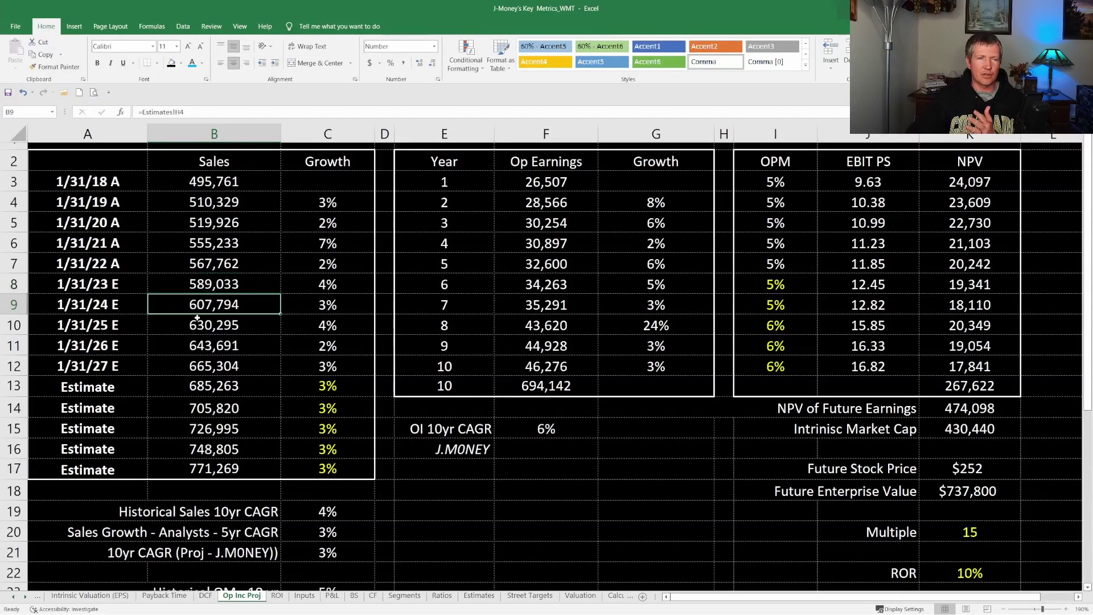
key("Down")
left_click(201, 362)
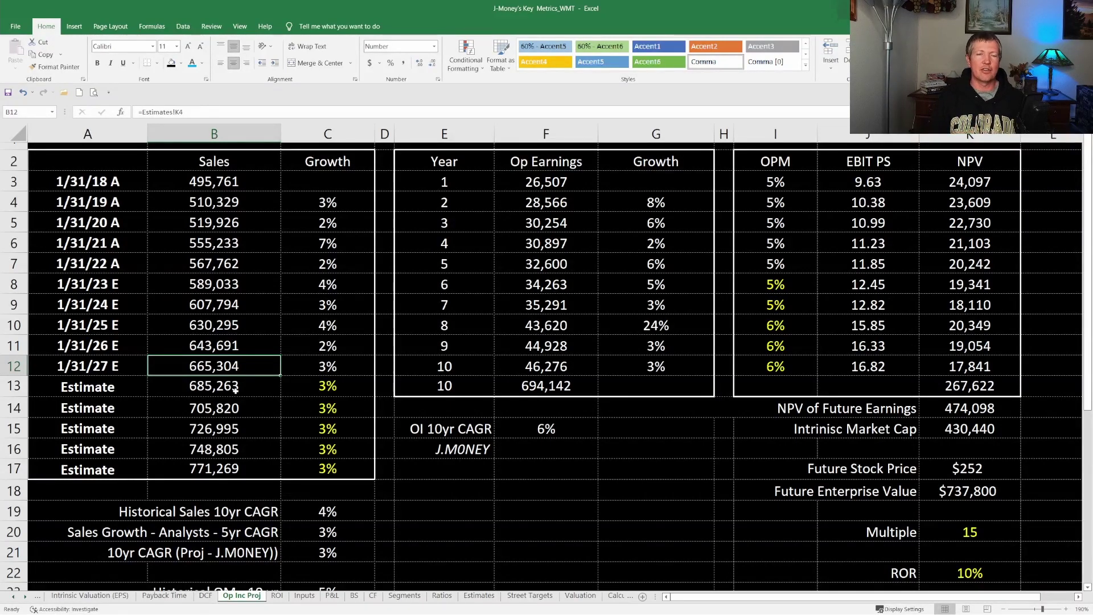
left_click(323, 384)
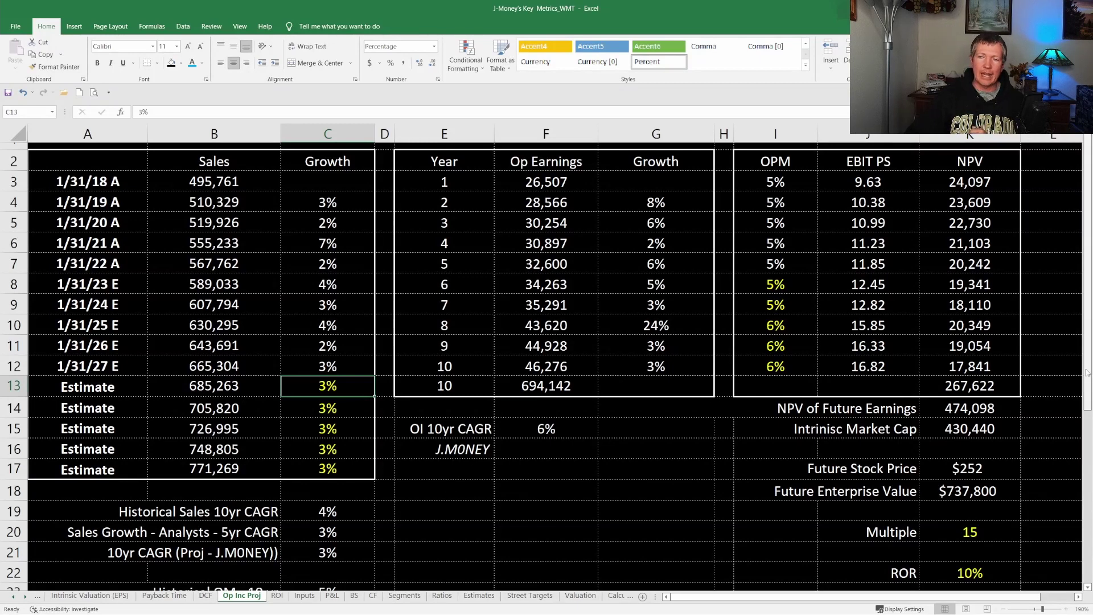
Check the 1/31/18 EBIT margin on the Estimates sheet and the year 1 OPM on the Op Inc Proj sheet
left_click(477, 595)
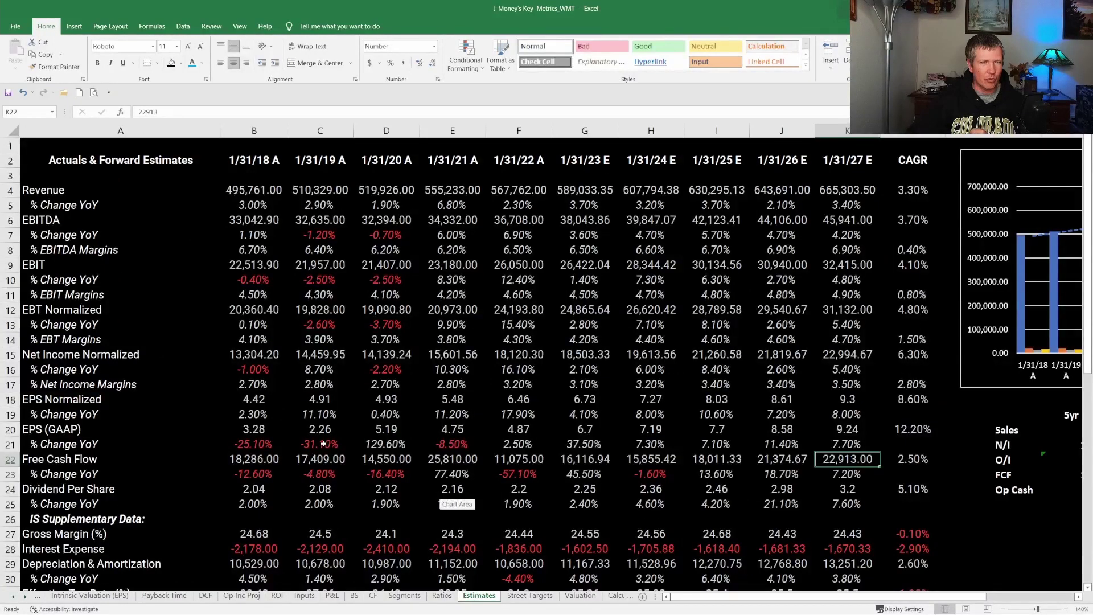
left_click(252, 295)
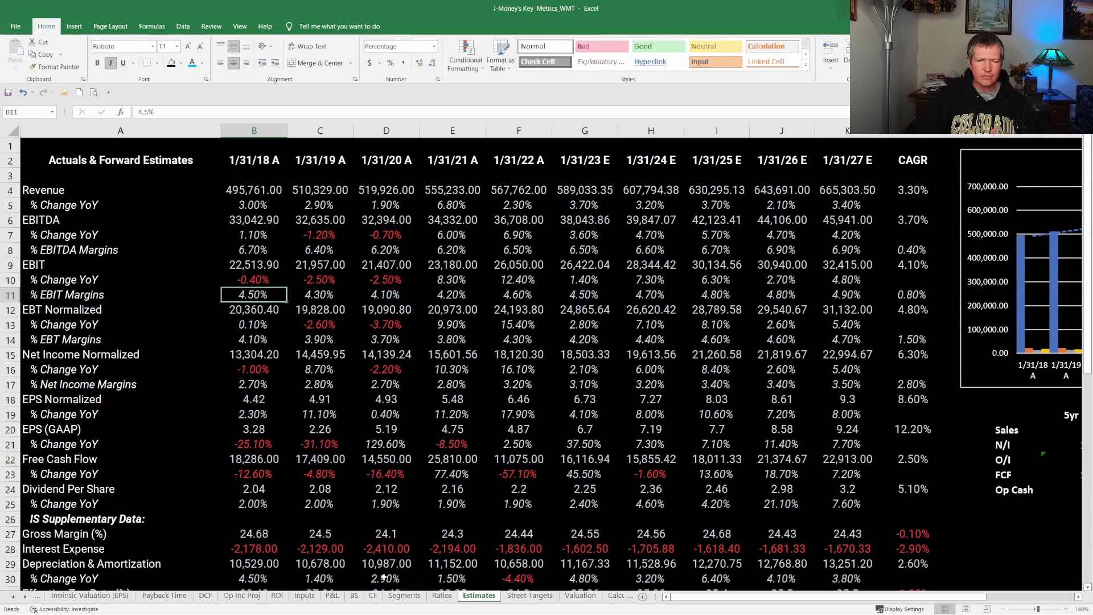
left_click(241, 596)
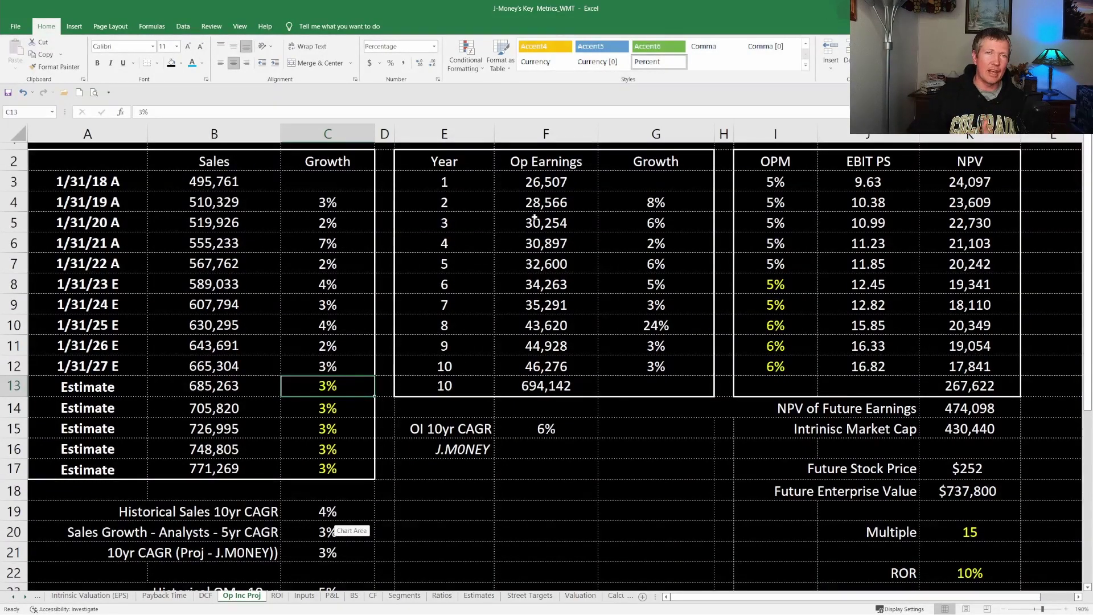
left_click(791, 178)
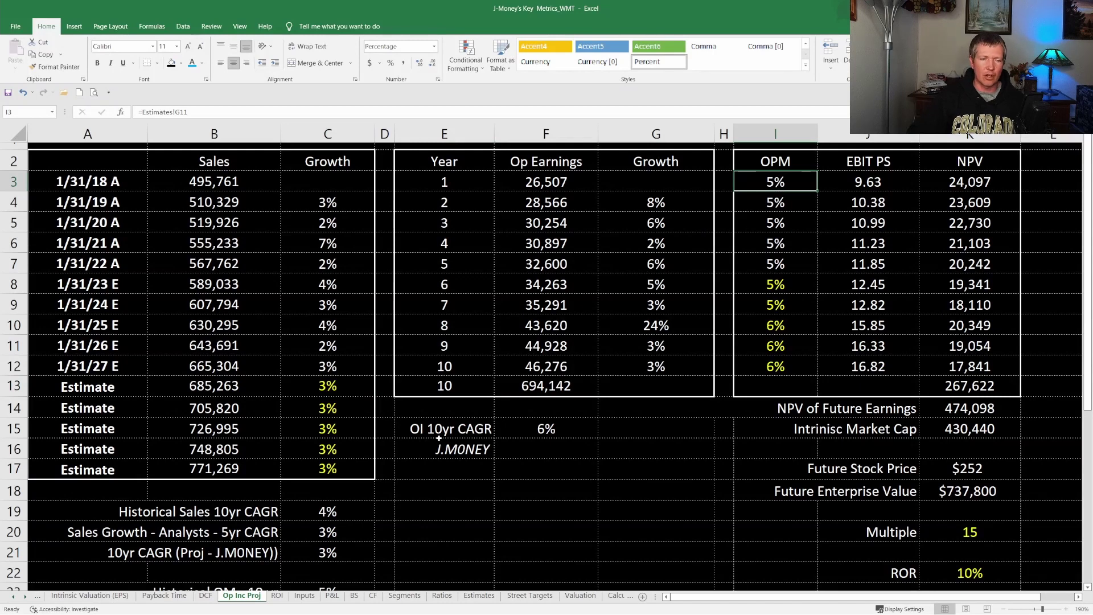
Examine the forecast EBIT margins from 1/31/23 to 1/31/27 on the Estimates sheet
left_click(478, 595)
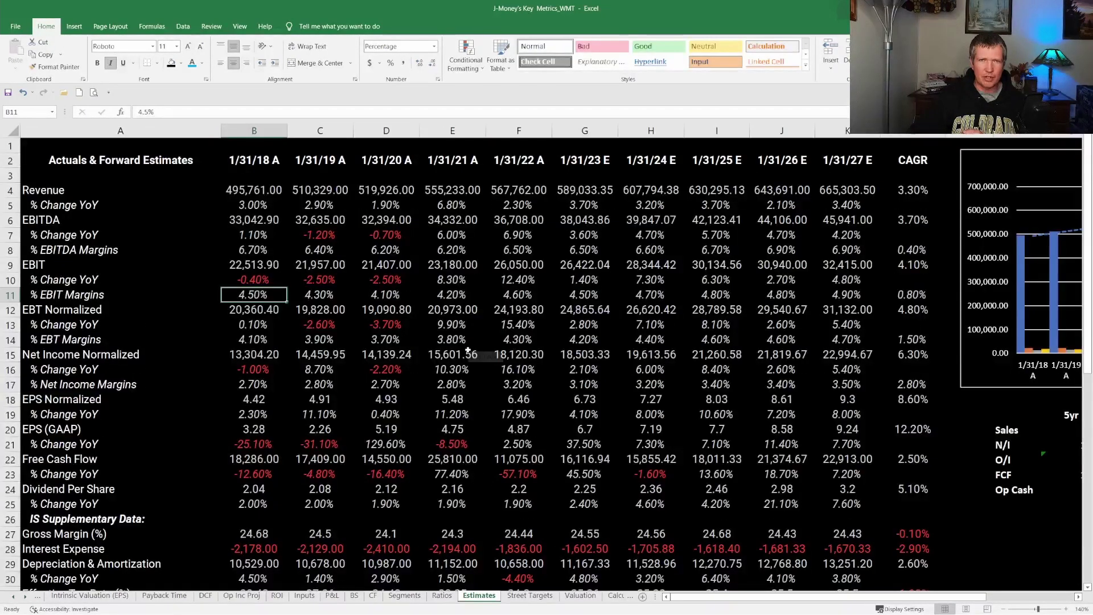
left_click(579, 294)
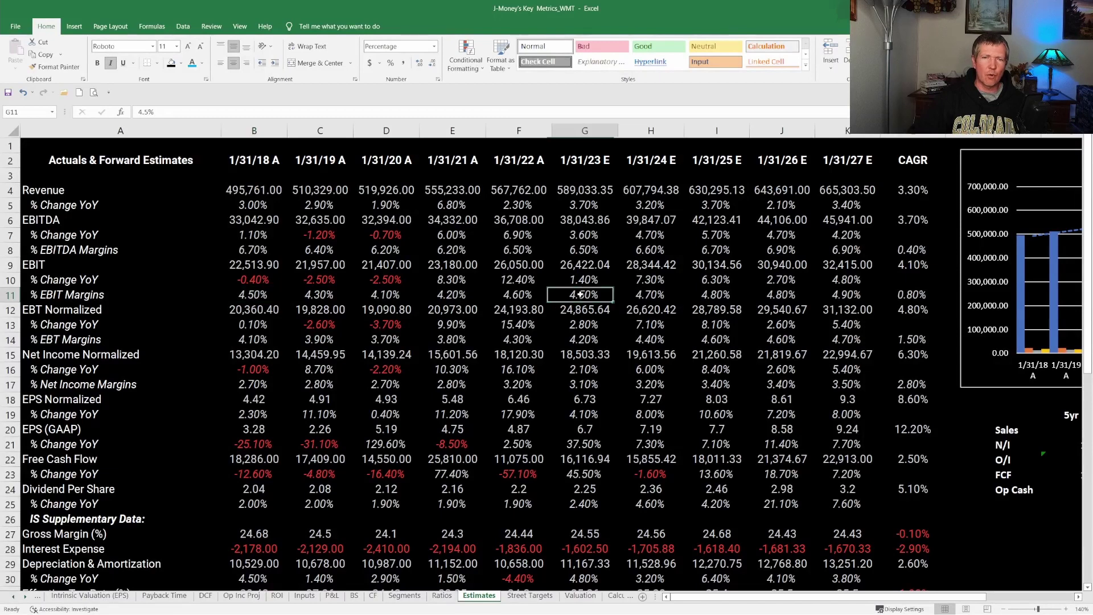
left_click(632, 295)
left_click(719, 294)
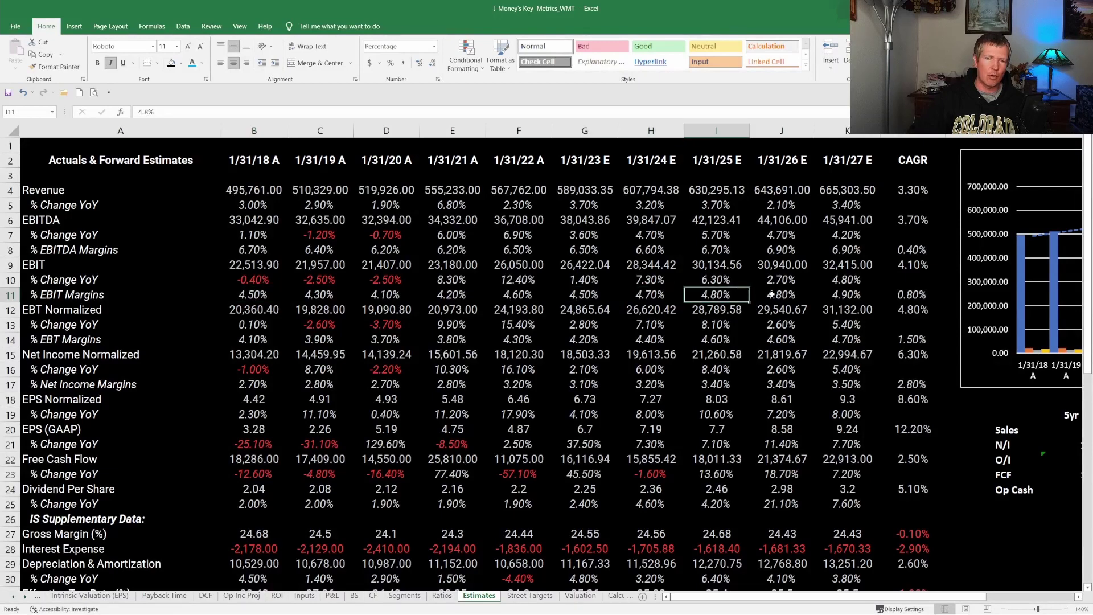
left_click(788, 294)
left_click(845, 294)
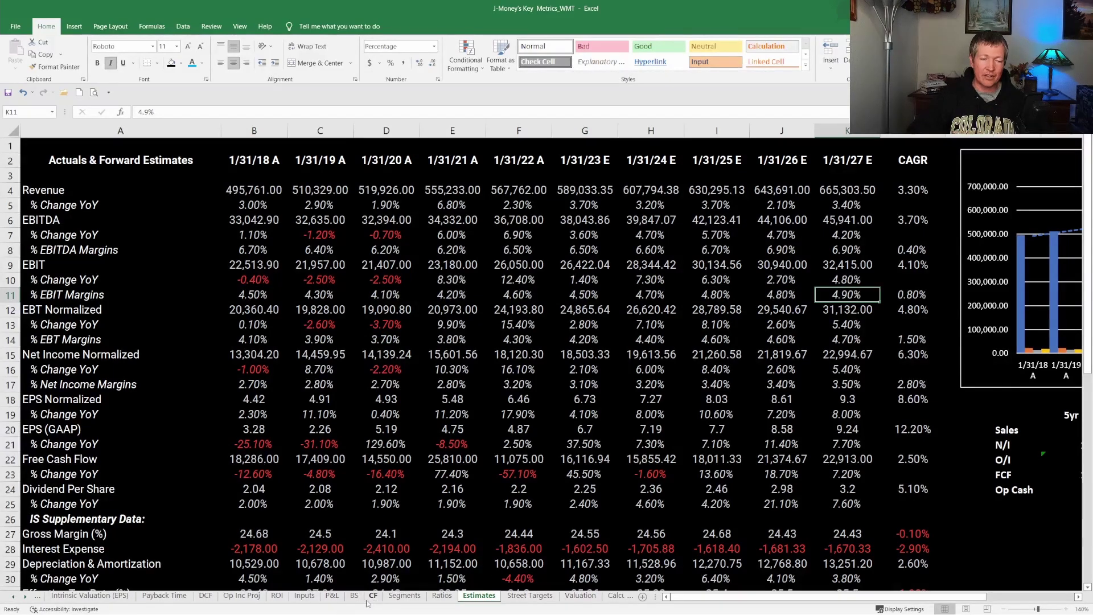
Return to the Op Inc Proj sheet and review the OPM assumptions for years 6 to 9
left_click(241, 595)
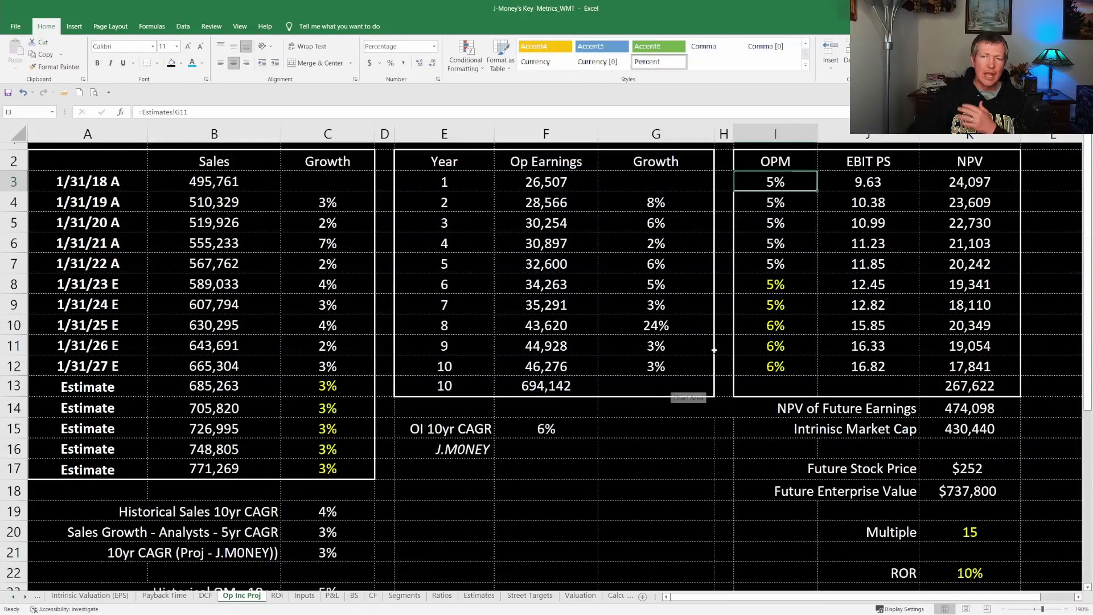
left_click(765, 286)
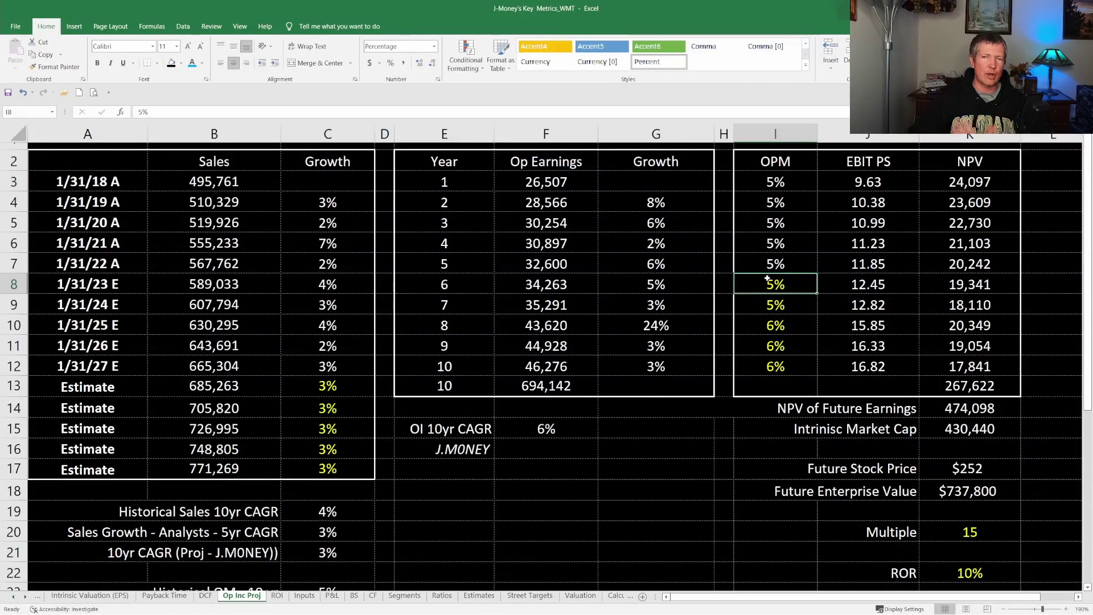
left_click(764, 300)
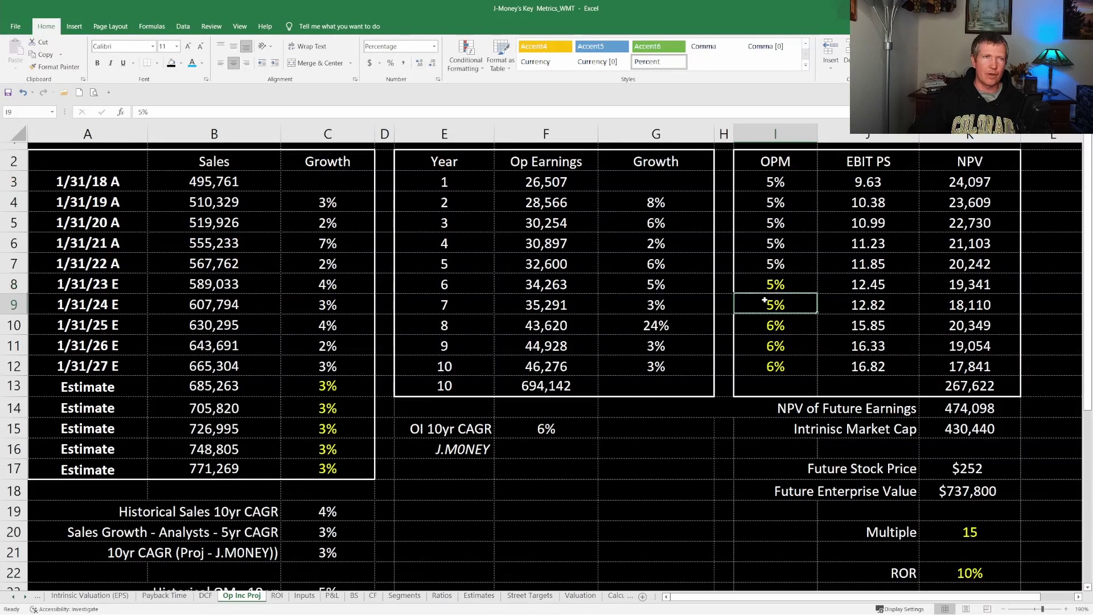
left_click(762, 323)
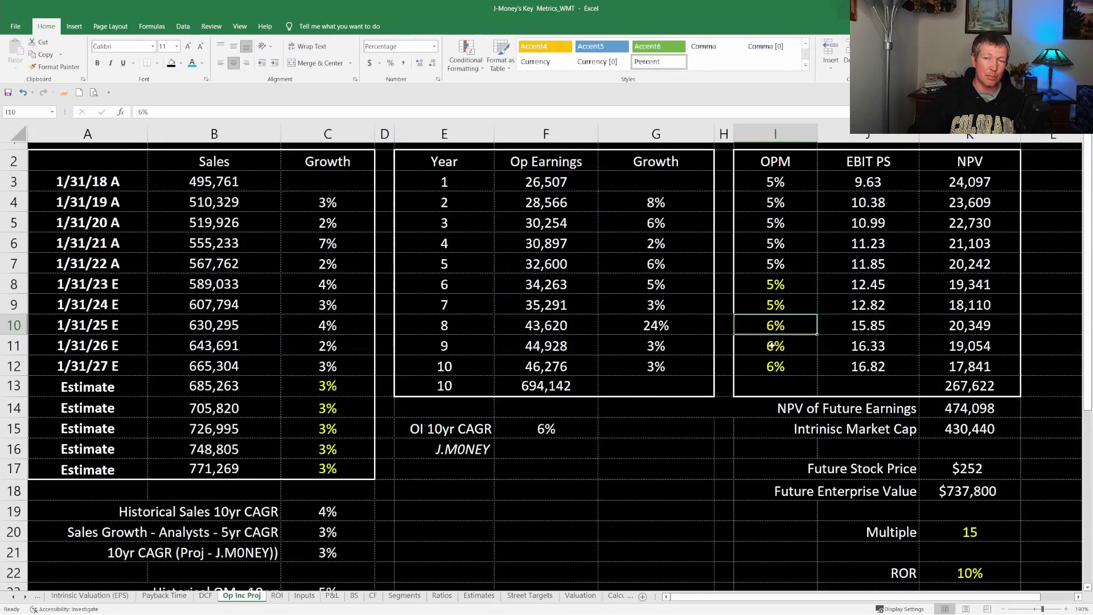
left_click(771, 346)
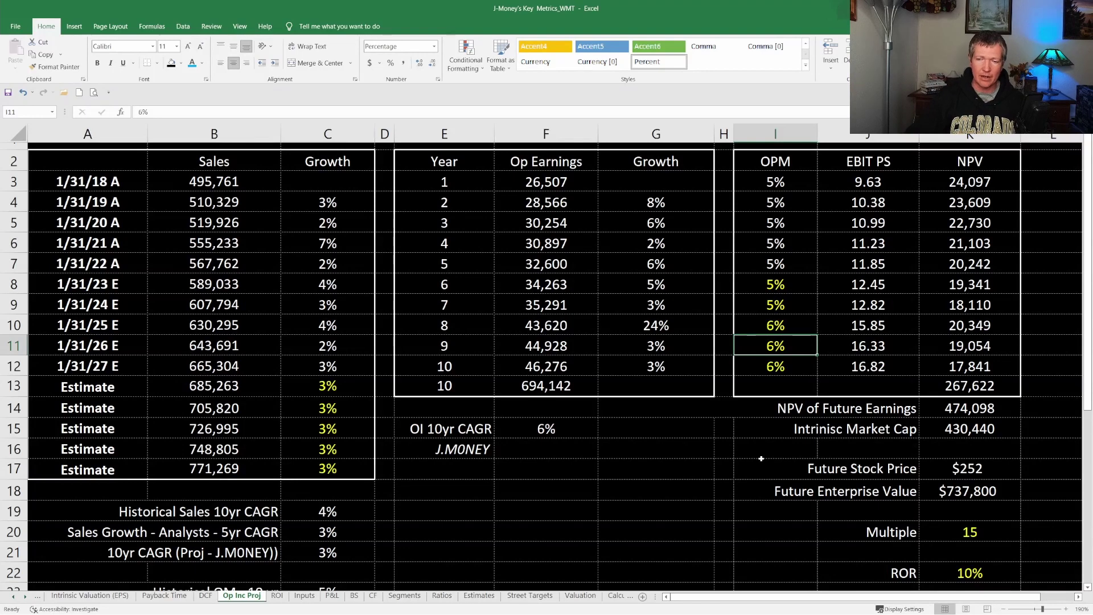
Examine the future enterprise value and the multiple applied in the operating income projection
left_click(975, 492)
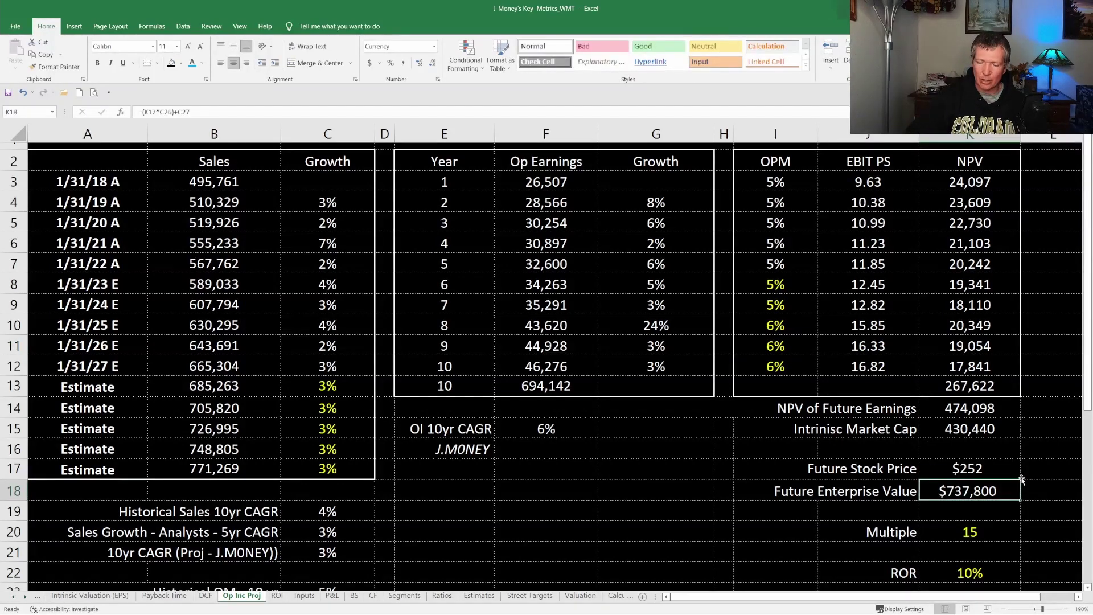
left_click(968, 512)
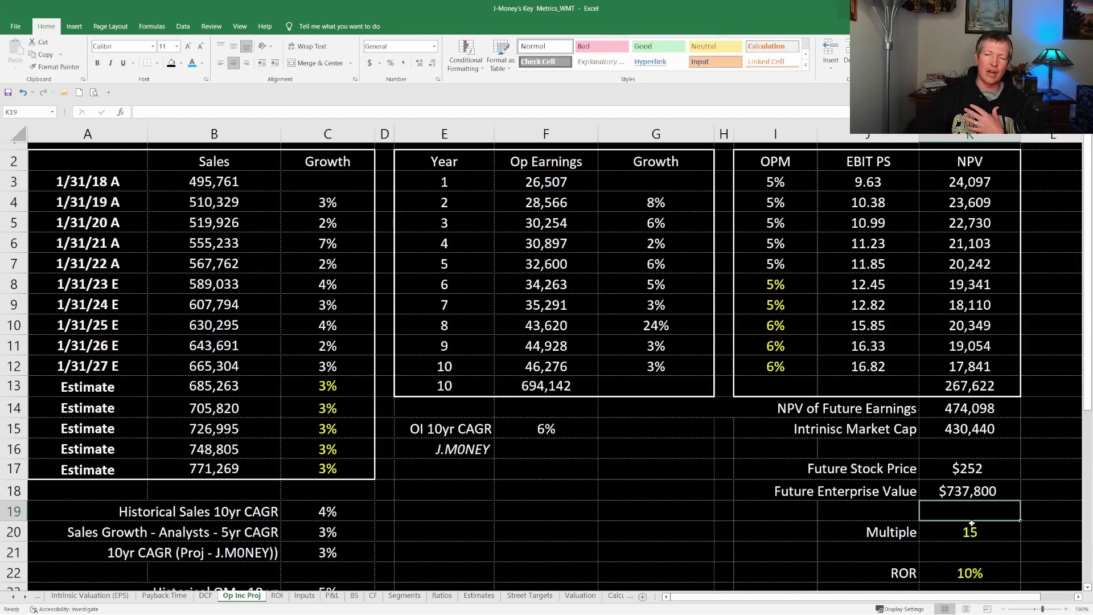
key("Left")
key("Left")
key("Left")
key("Up")
key("Up")
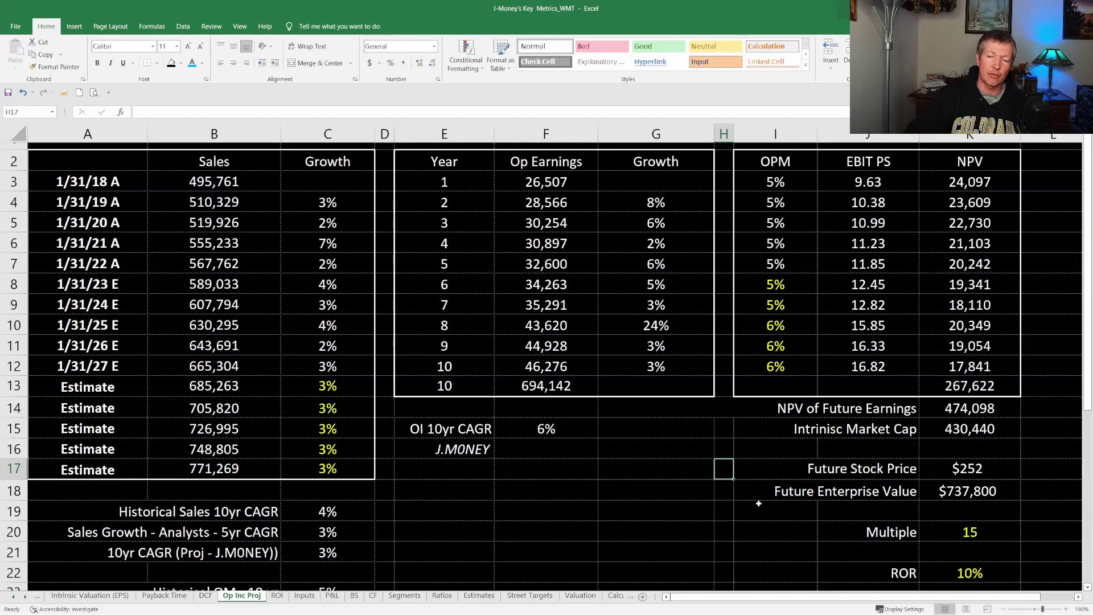
Compare the IV share price and margin of safety with the current share price, market cap and enterprise value
scroll(758, 503, "down", 3)
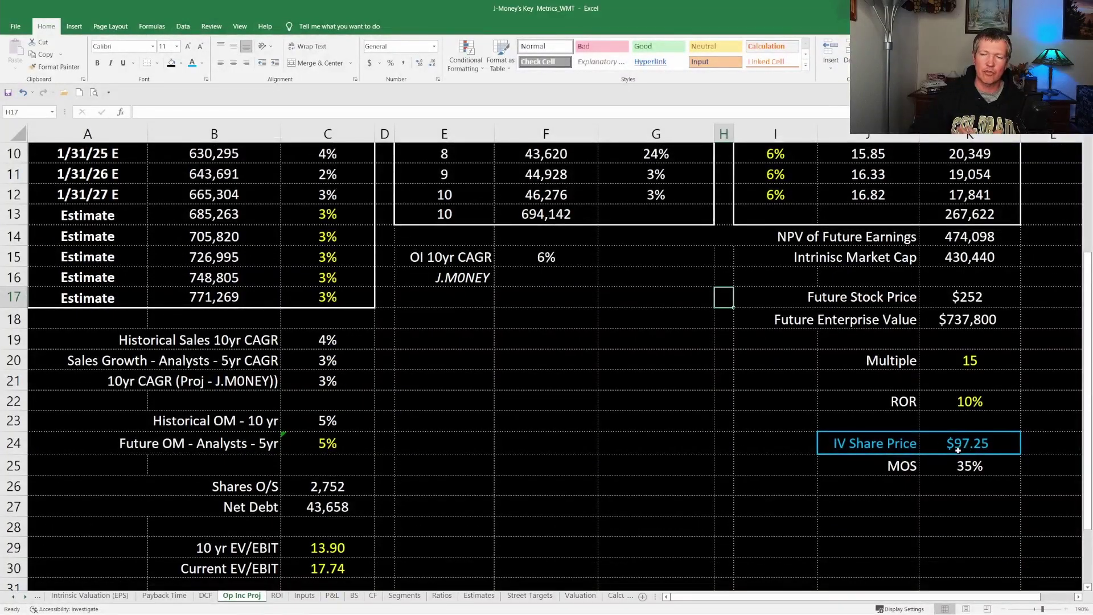
scroll(739, 447, "down", 2)
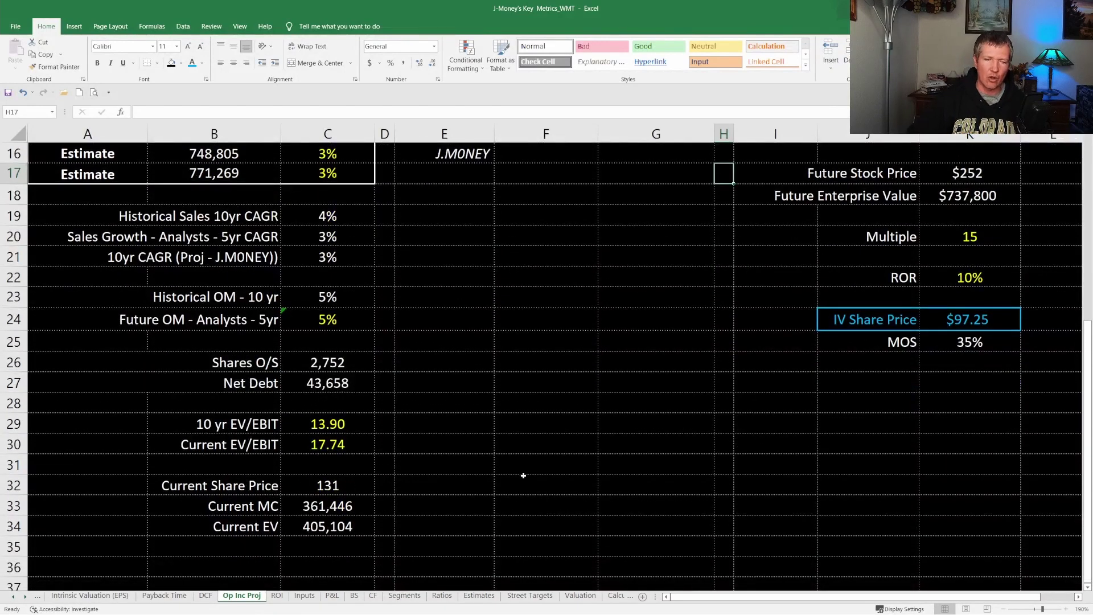
left_click(720, 456)
scroll(746, 439, "up", 2)
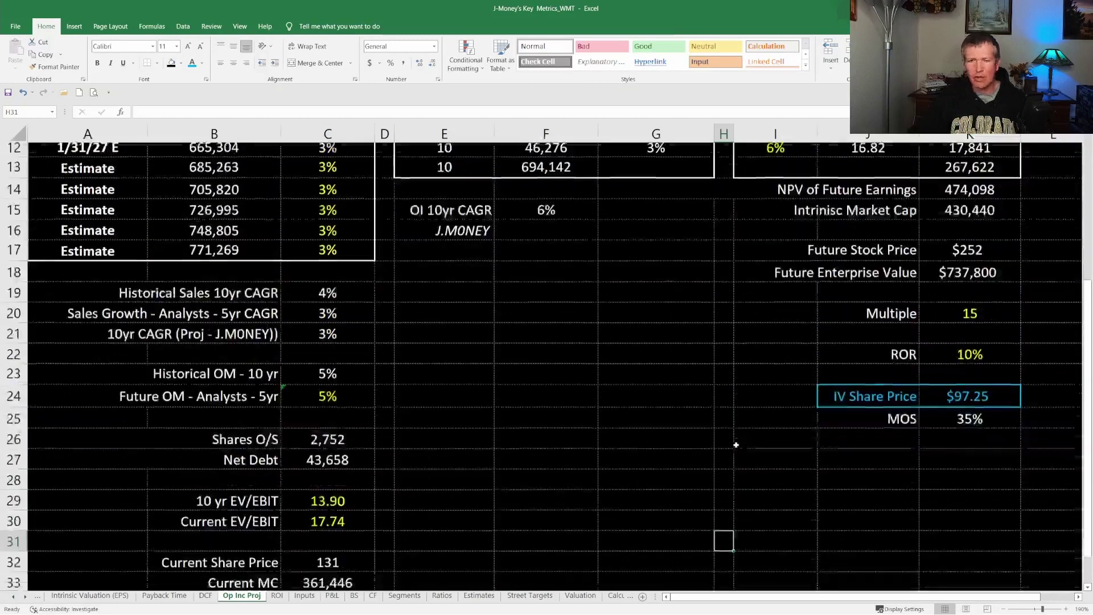
scroll(734, 444, "down", 2)
left_click(316, 510)
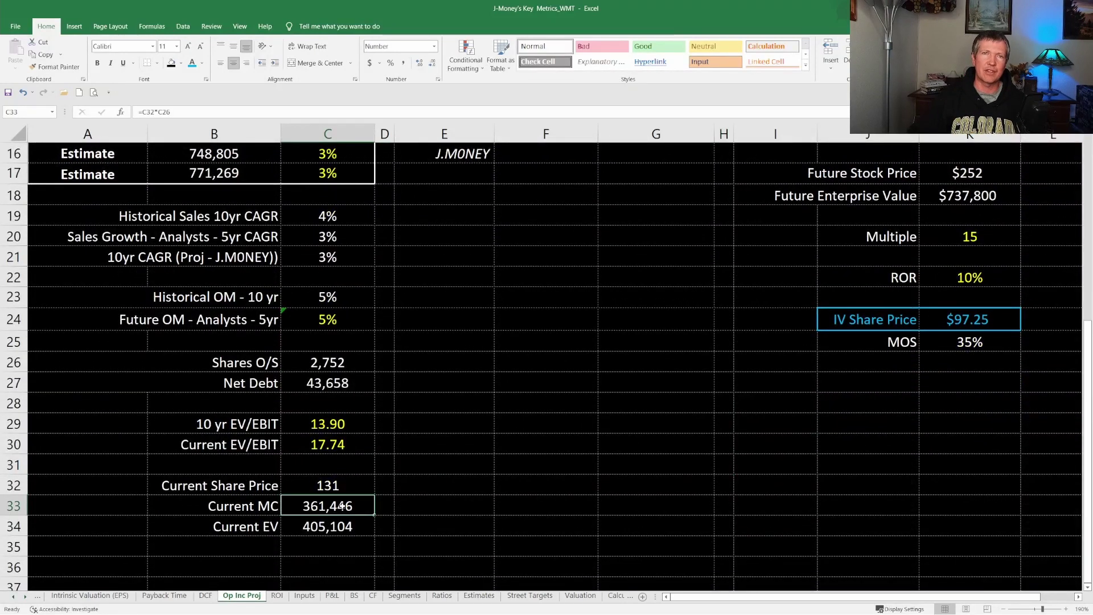
scroll(605, 461, "up", 3)
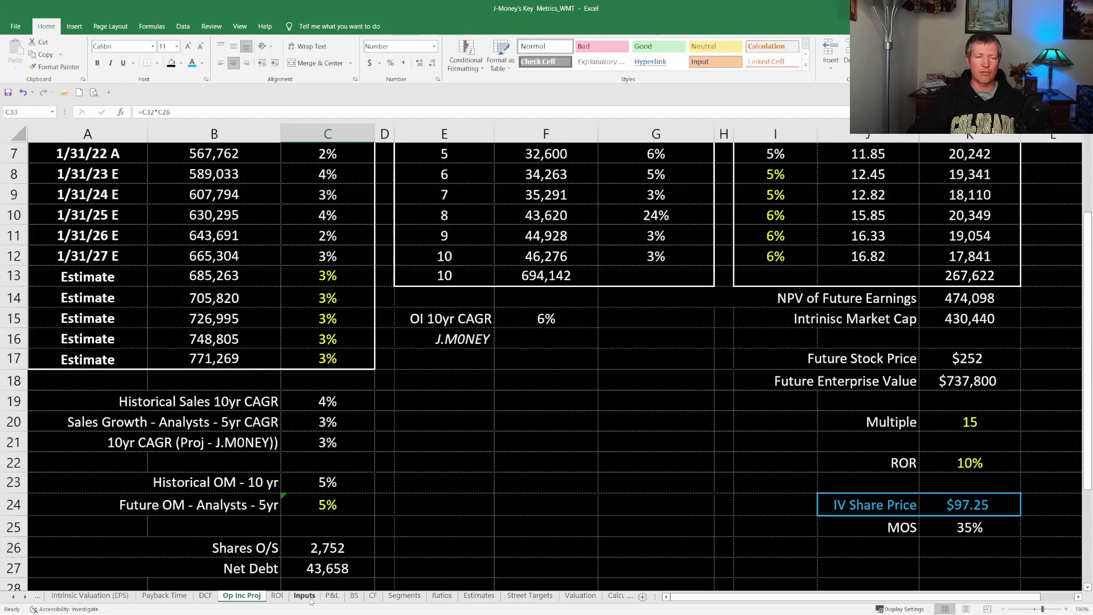
View the ROI sheet's stock prices, and compare the 5/17/2022 close with the mean, high and low targets on the Street Targets sheet
left_click(278, 596)
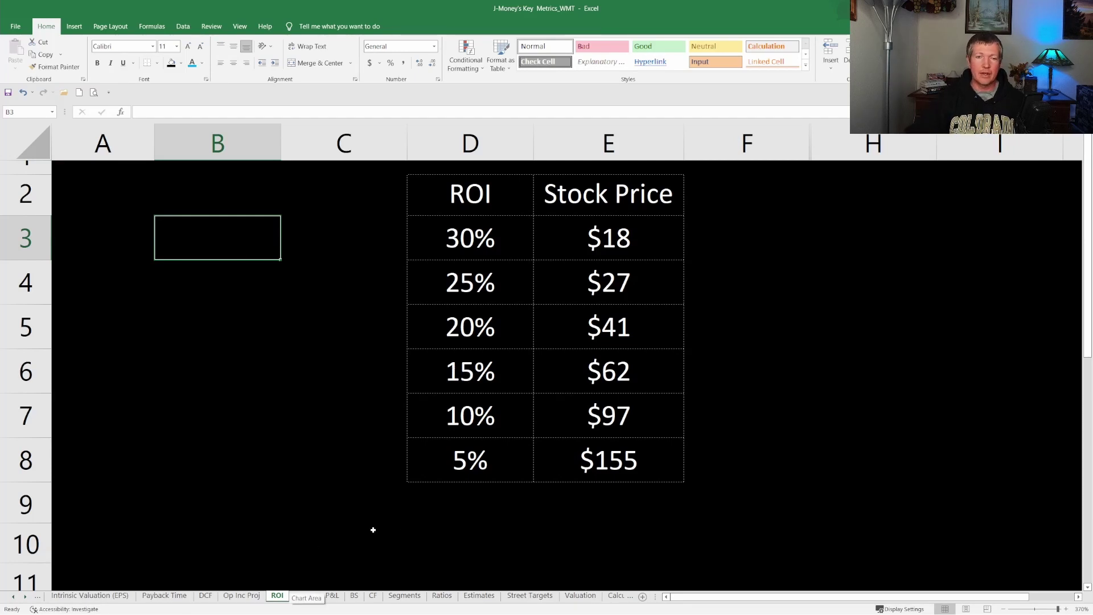
left_click(510, 599)
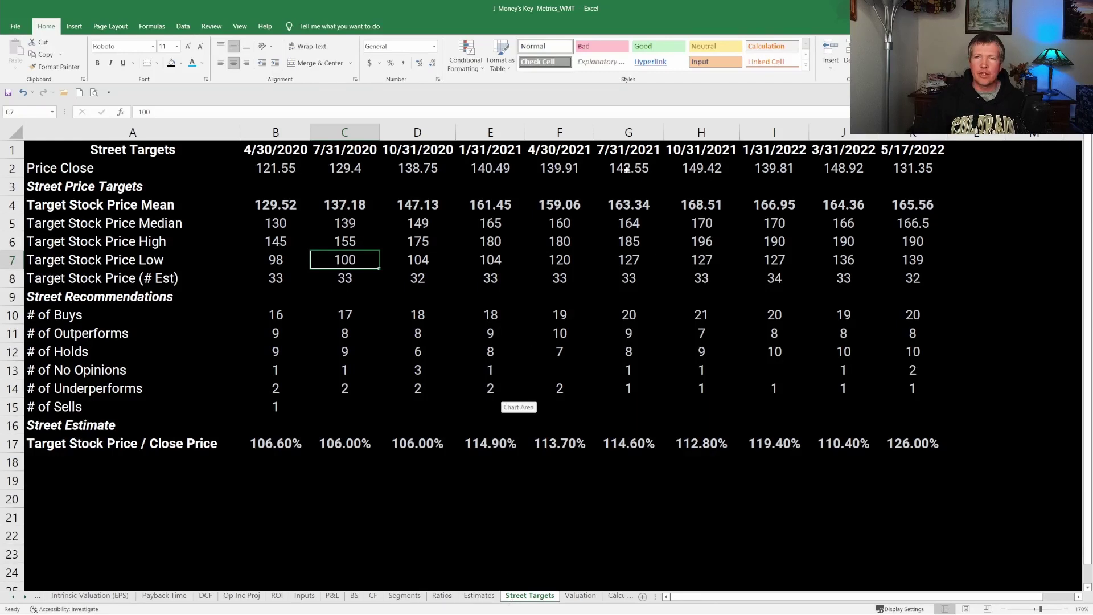
left_click(915, 169)
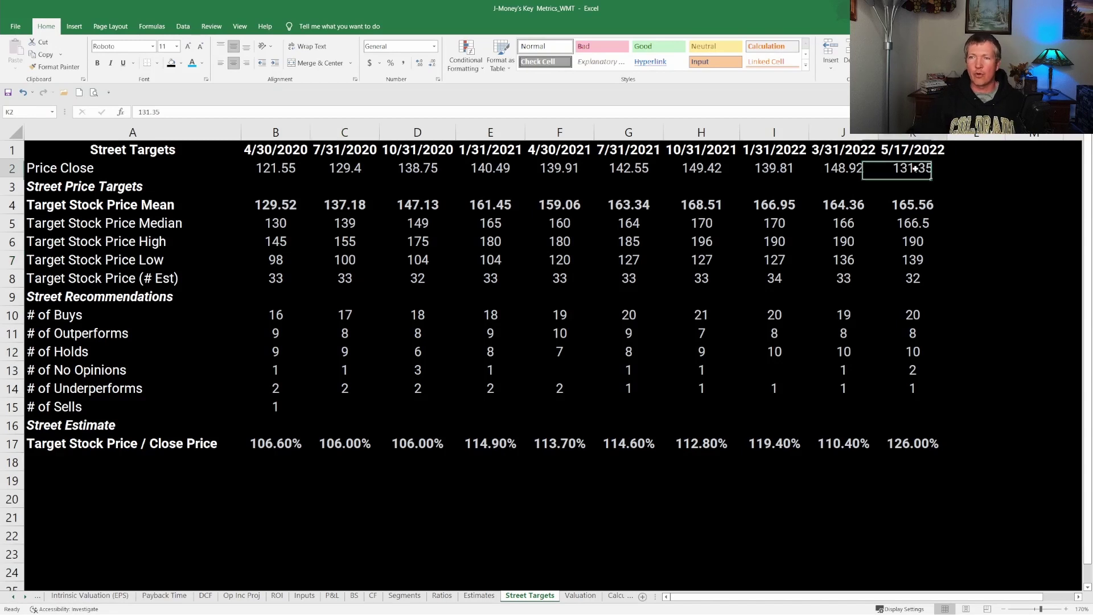
left_click(911, 207)
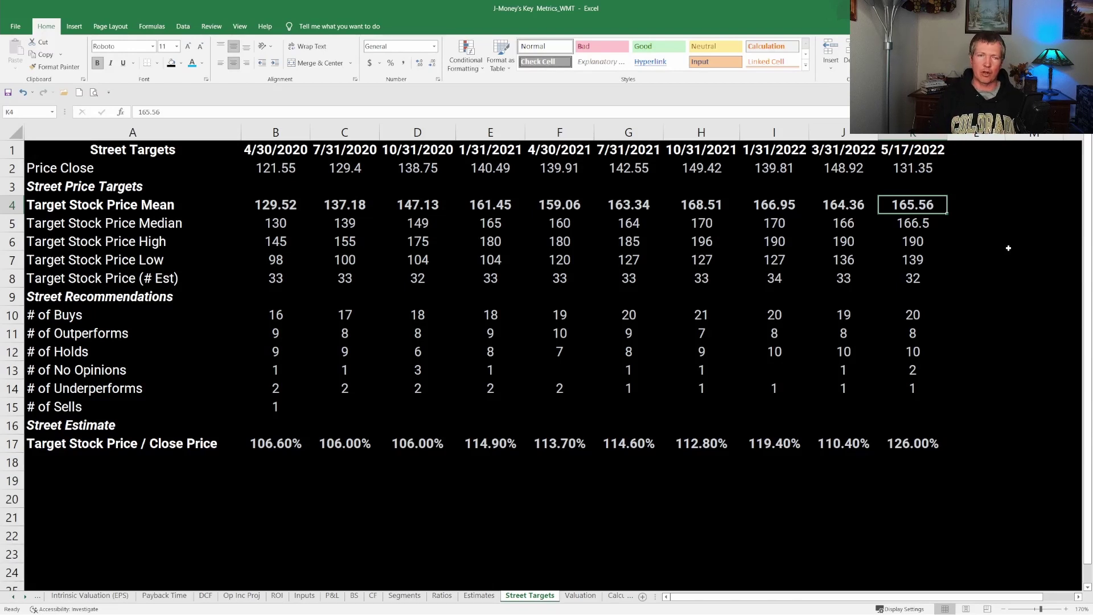
left_click(968, 333)
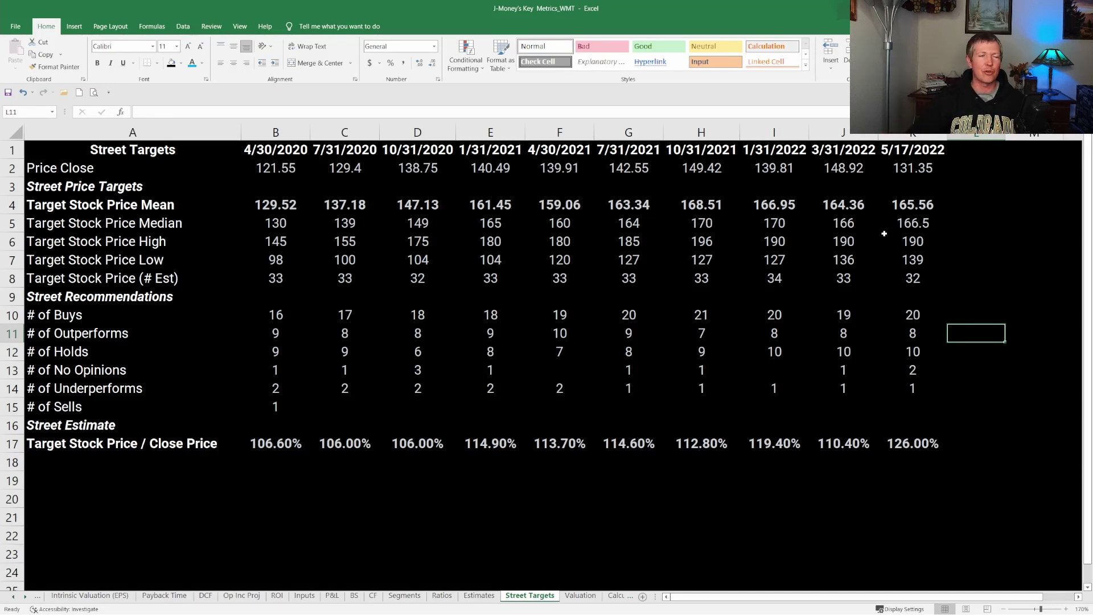
left_click(913, 244)
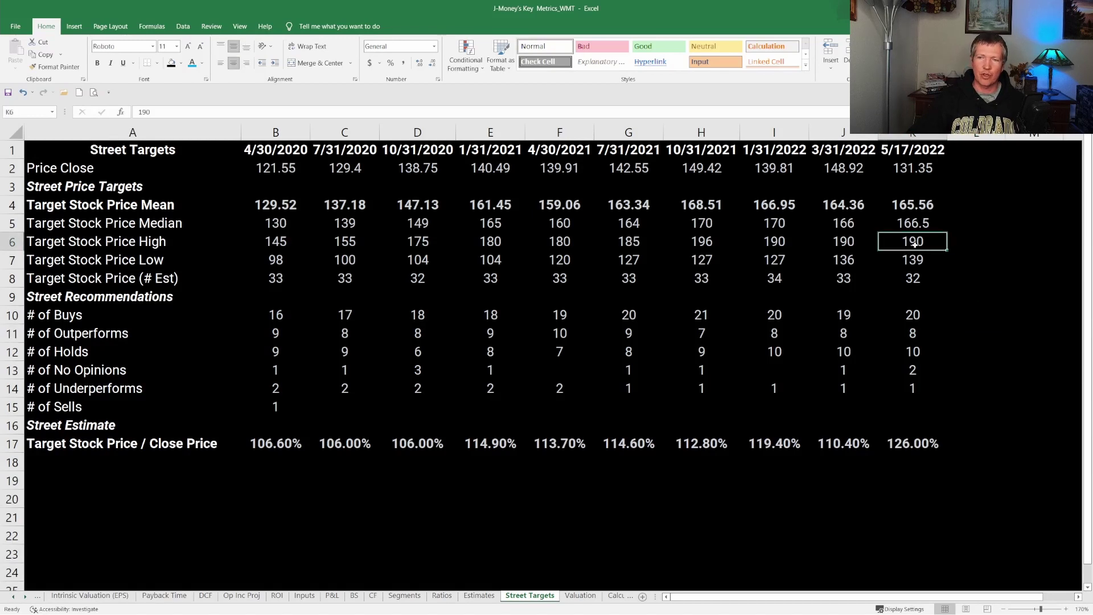
left_click(909, 260)
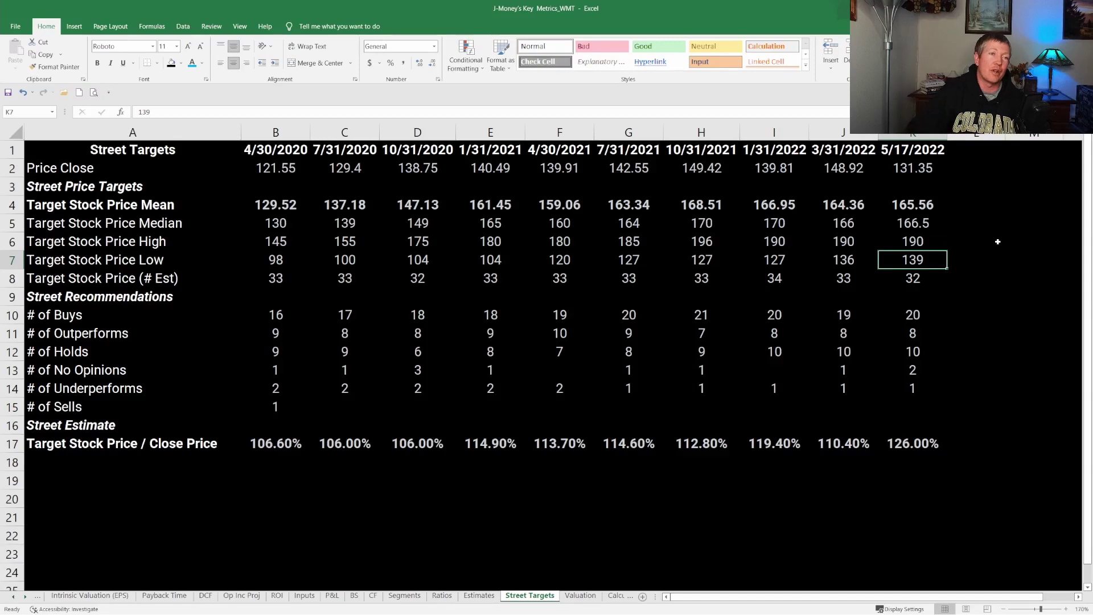